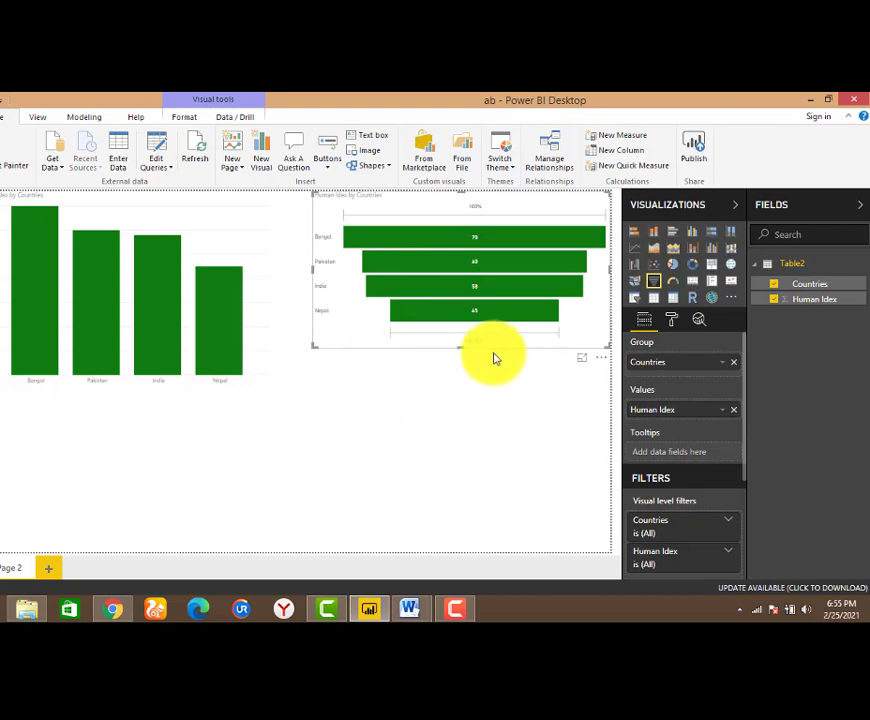
Enlarge the funnel chart's height and highlight each country's bar in turn to compare it with the column chart
drag(460, 348, 461, 388)
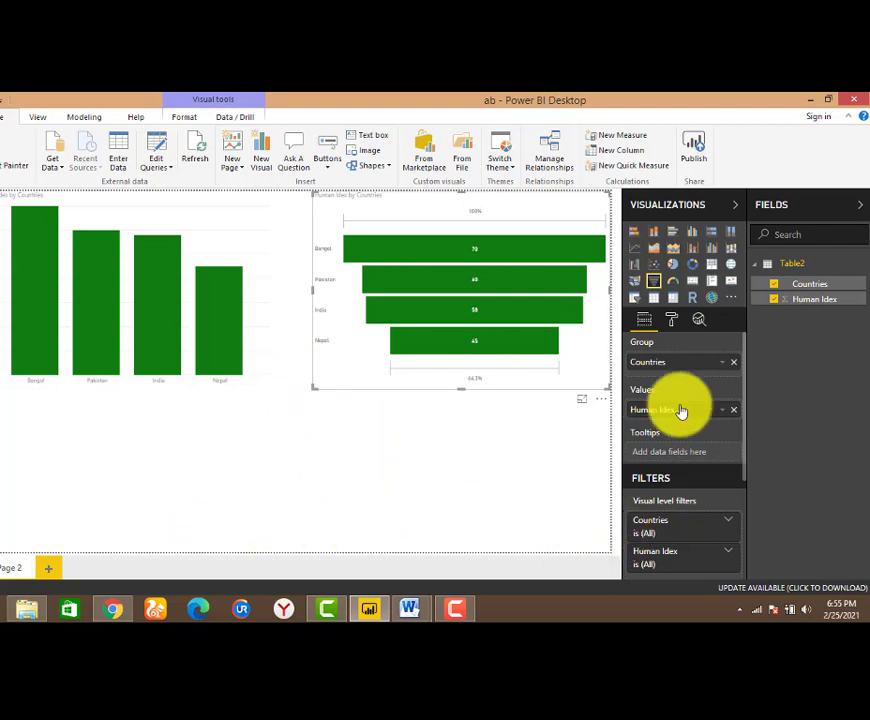
click(443, 252)
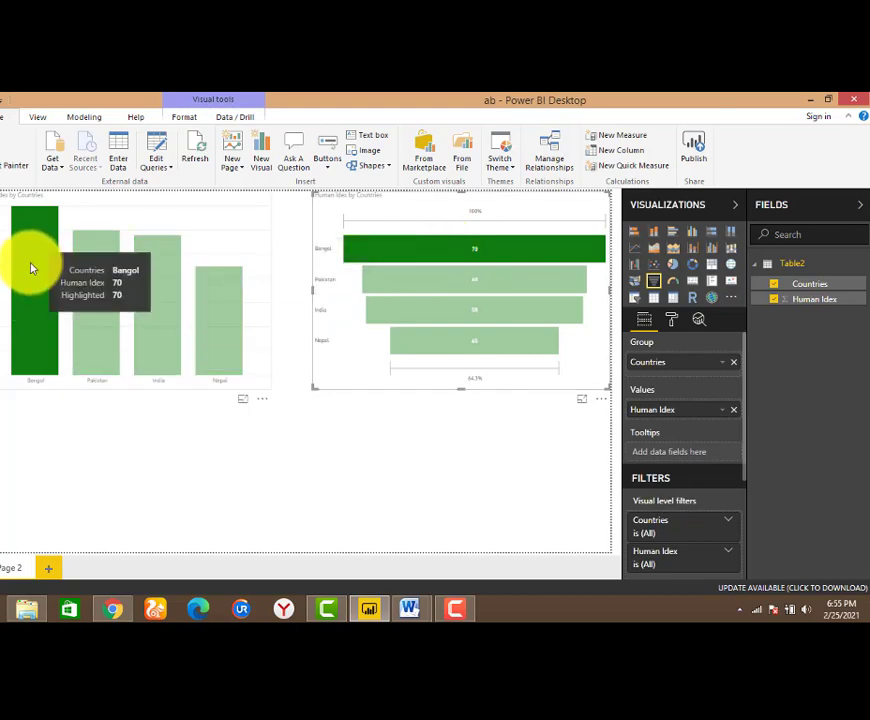
click(414, 287)
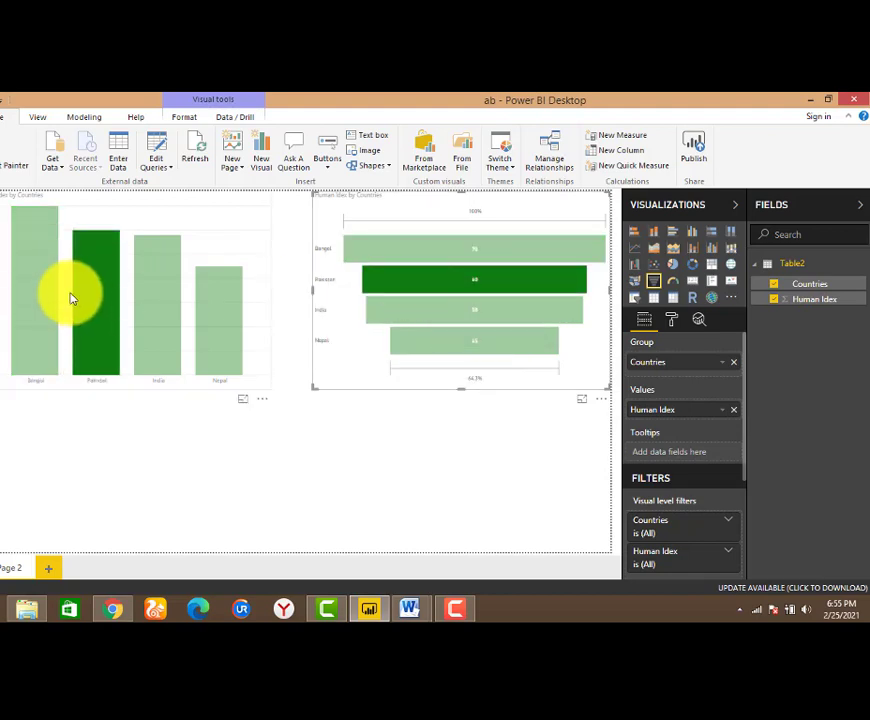
click(443, 316)
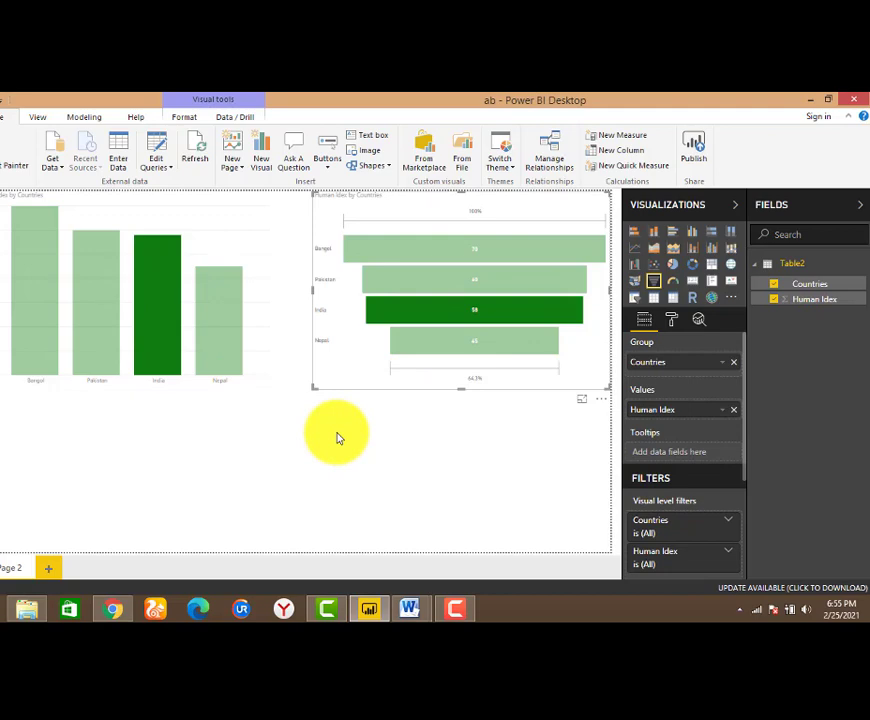
click(477, 348)
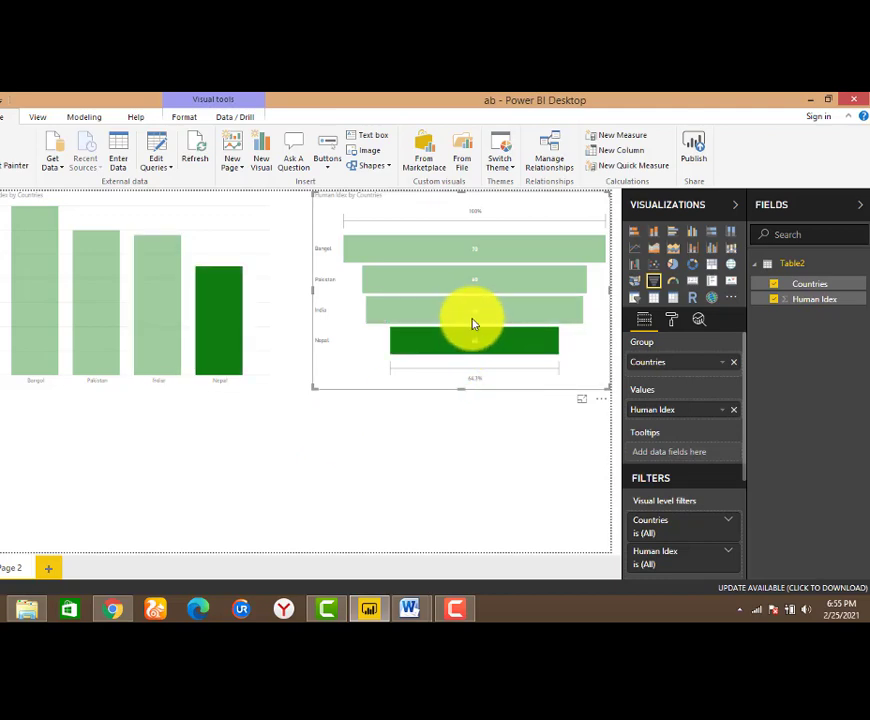
click(472, 316)
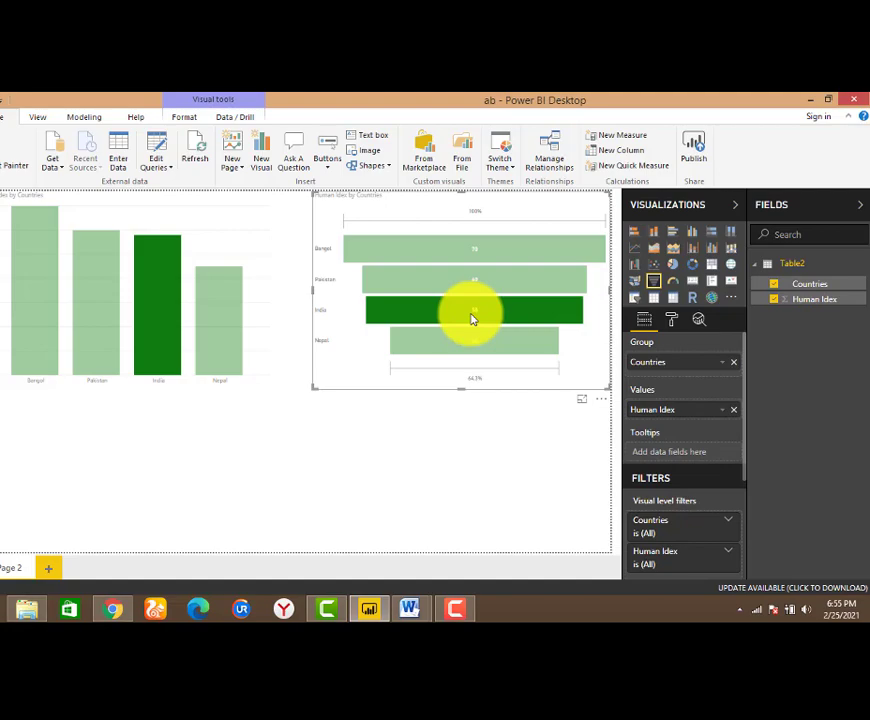
click(467, 284)
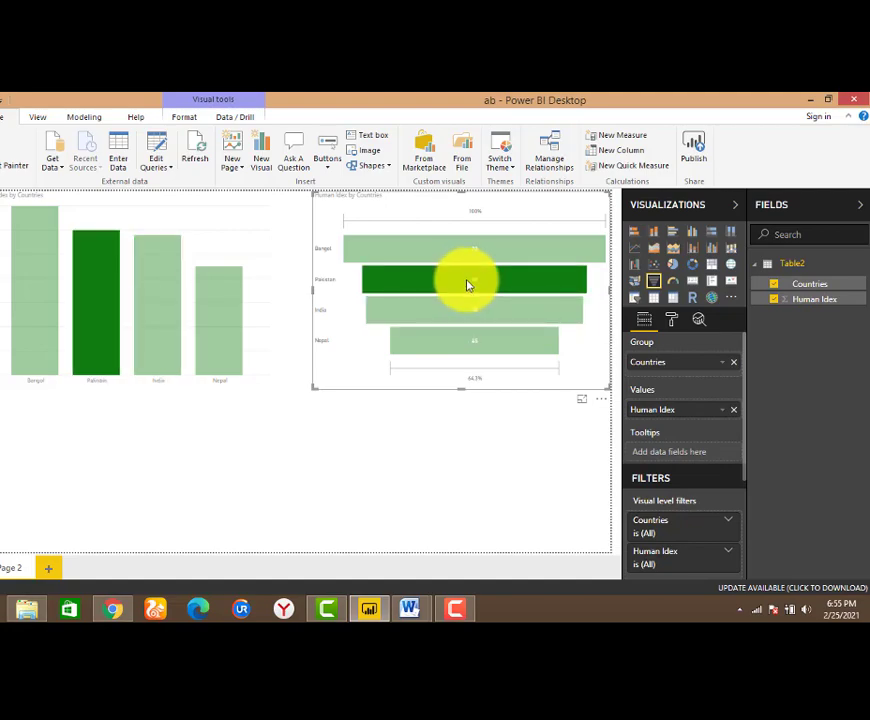
click(458, 250)
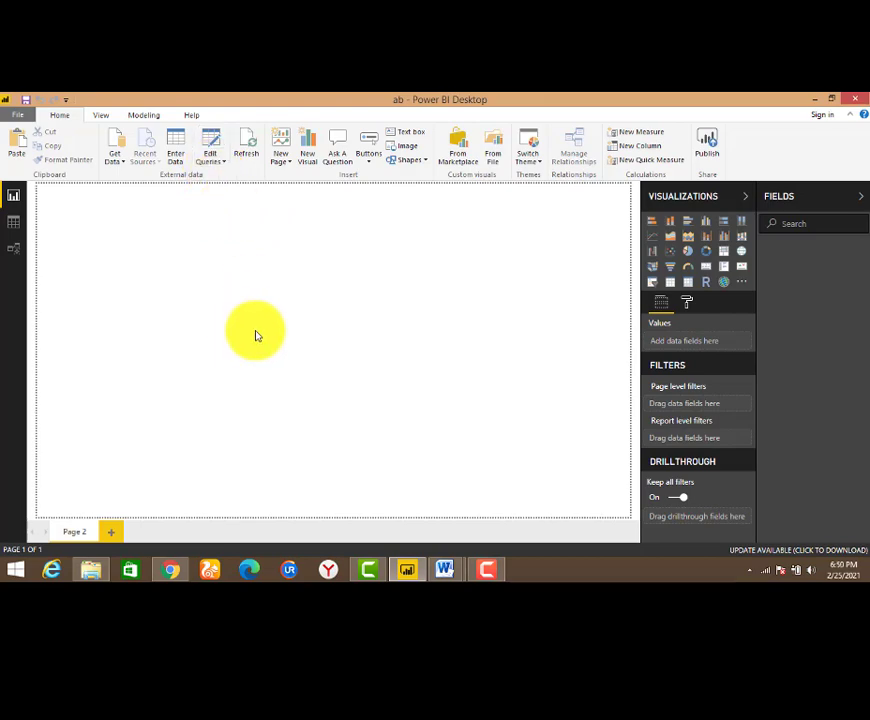
Start creating a new table with manually entered data
click(408, 569)
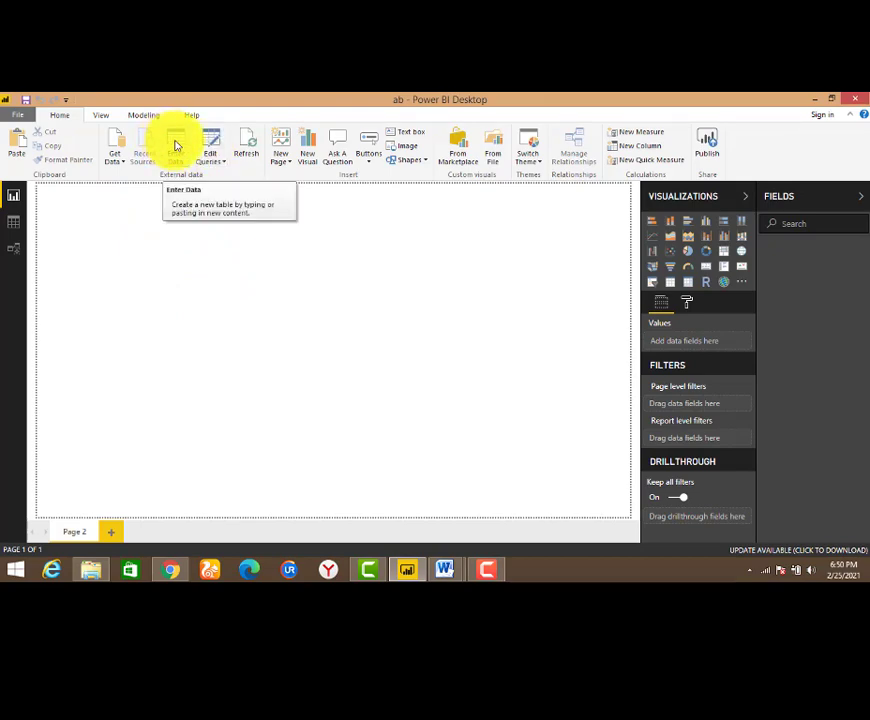
click(175, 146)
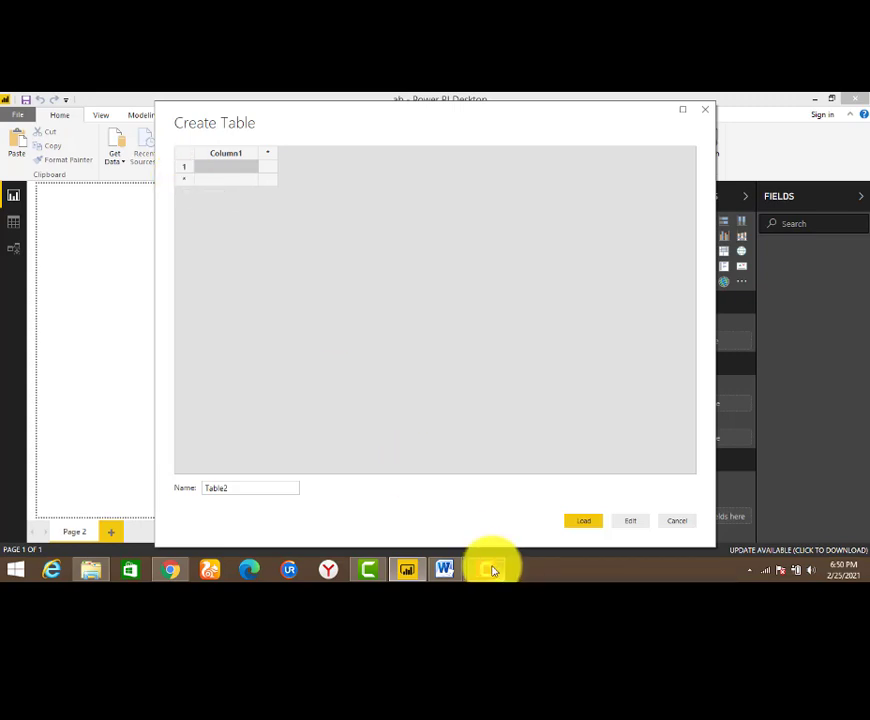
mouse_move(492, 571)
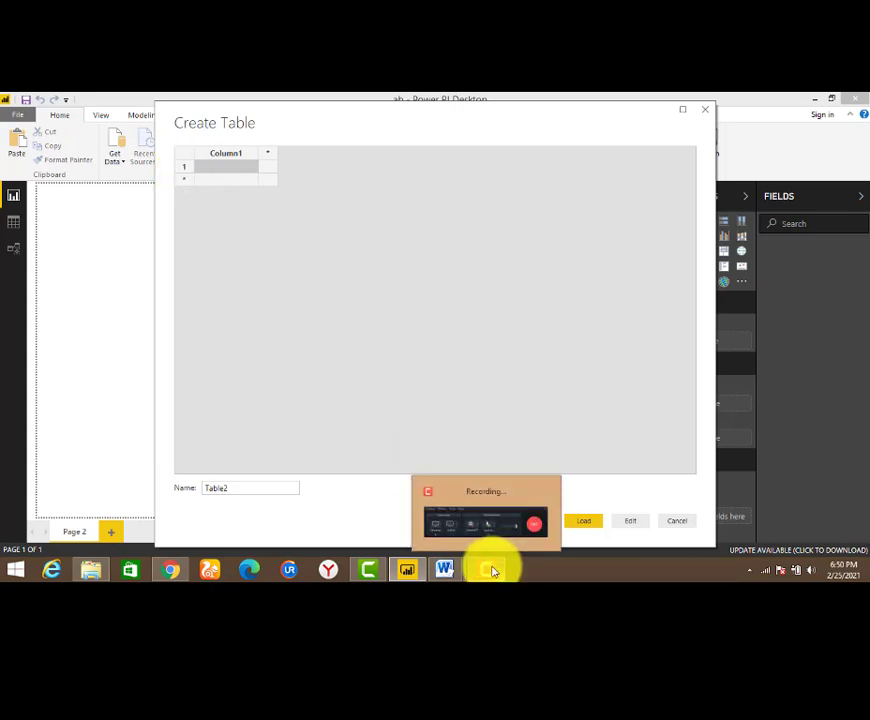
click(492, 571)
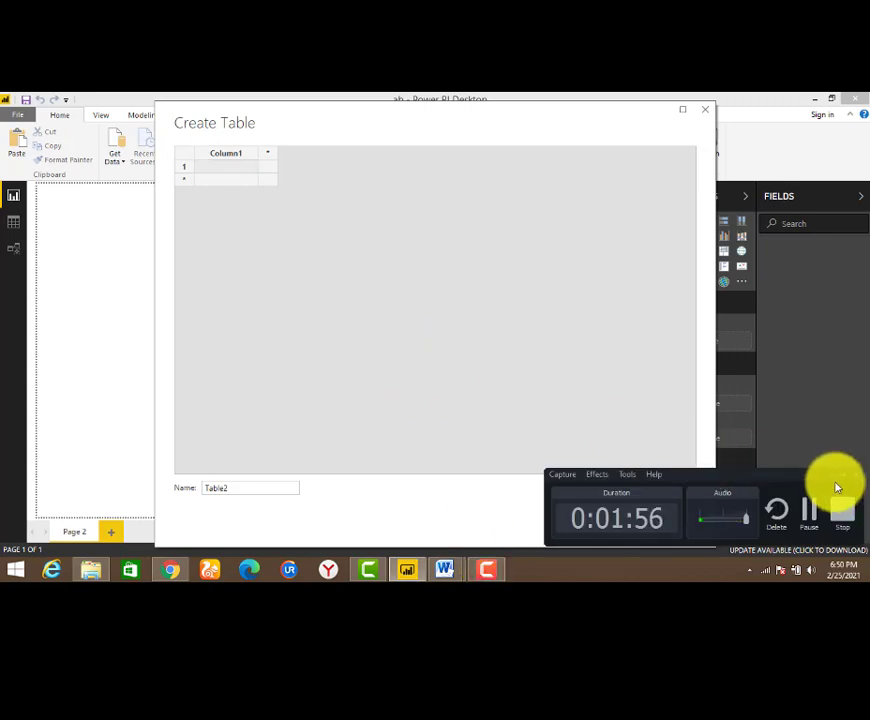
click(379, 359)
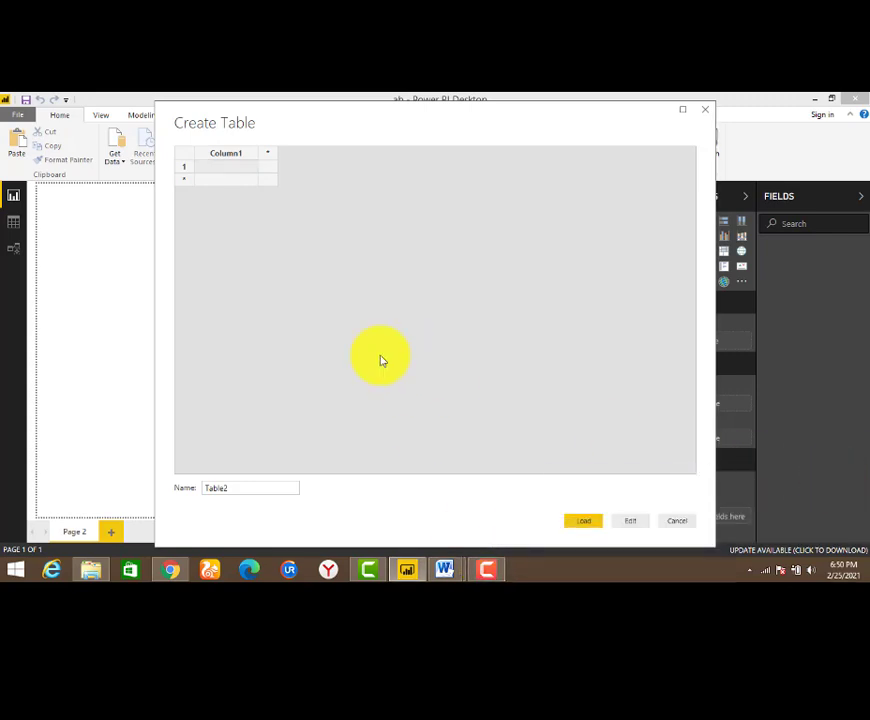
Add a second column and a second row to the table, and name the columns Countries and Human Idex
click(268, 153)
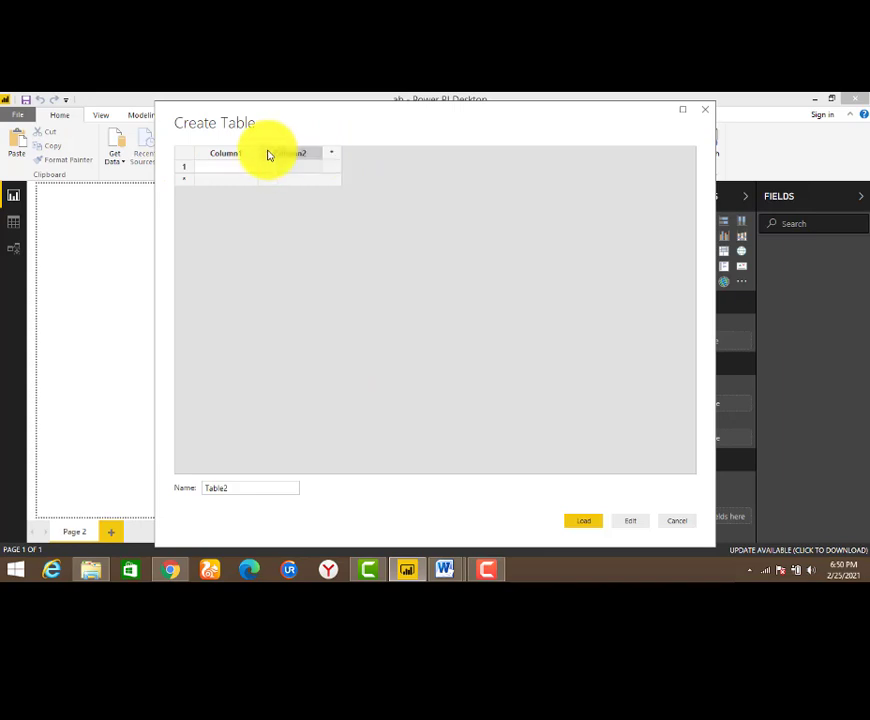
click(185, 185)
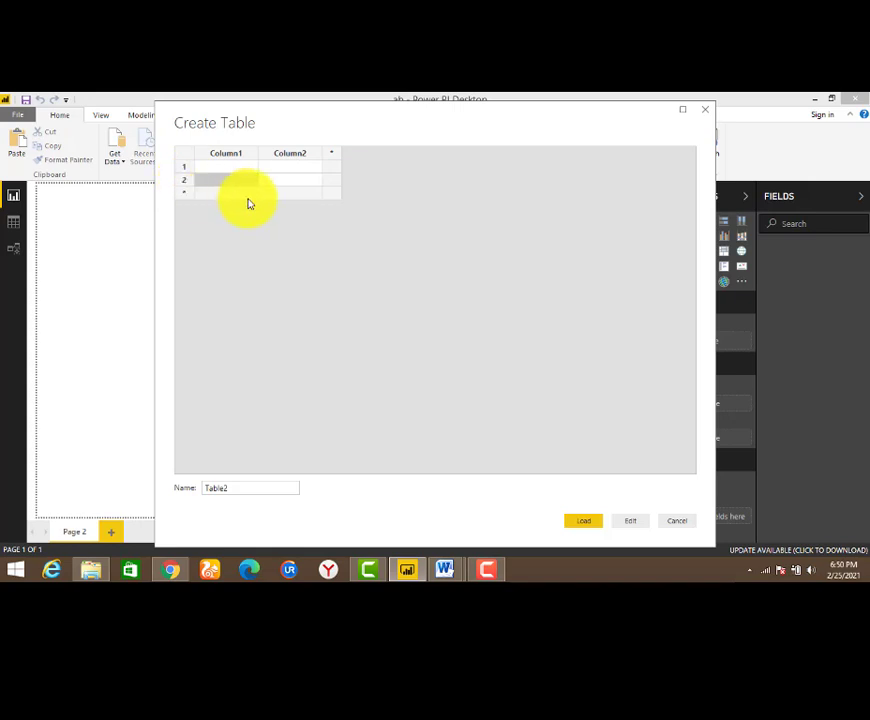
click(233, 157)
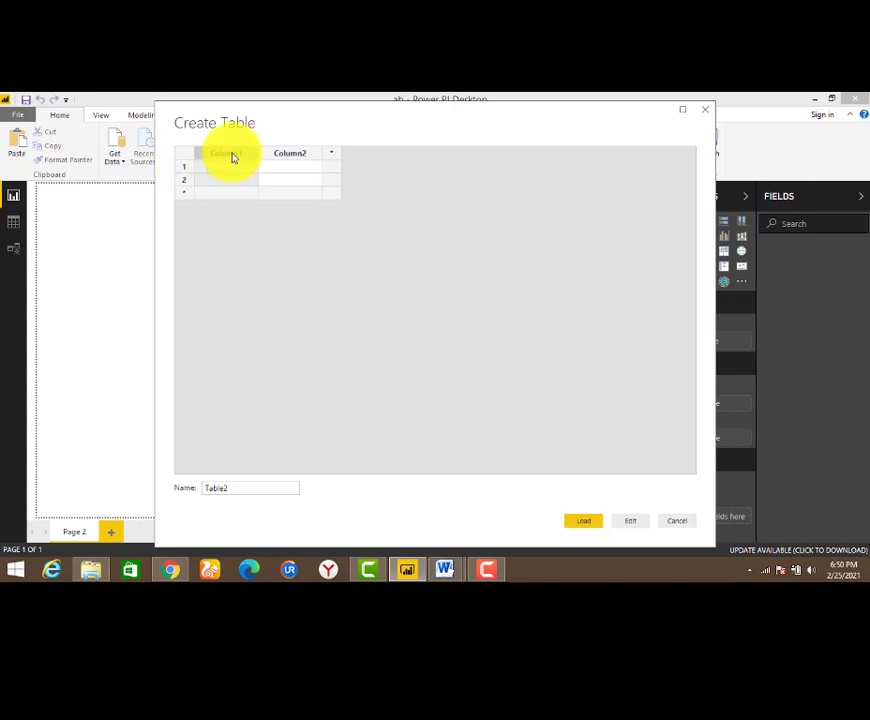
text(Categ)
text(t)
text(ries)
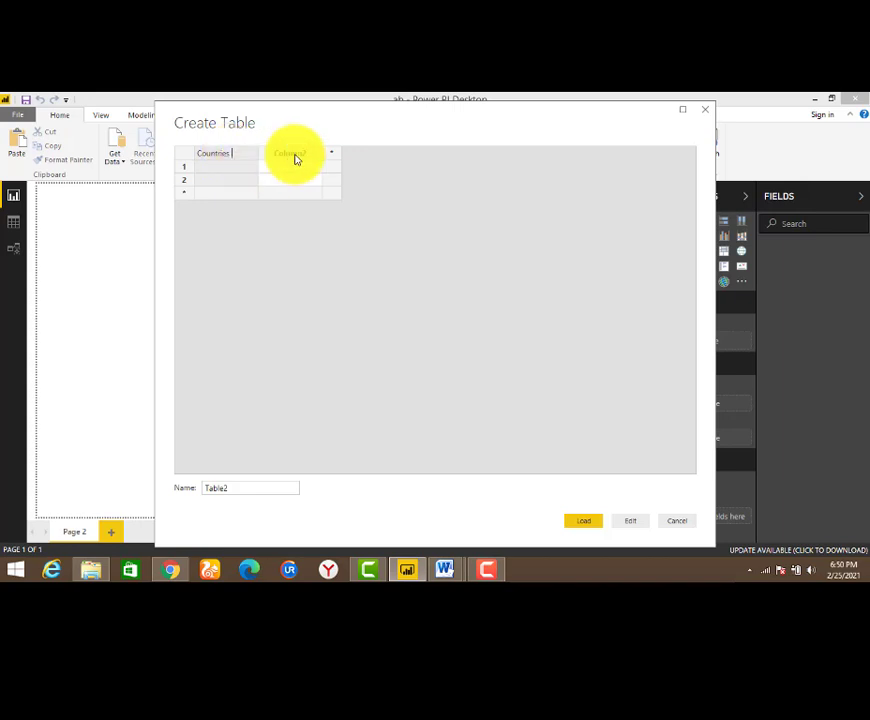
click(297, 159)
text(Human D)
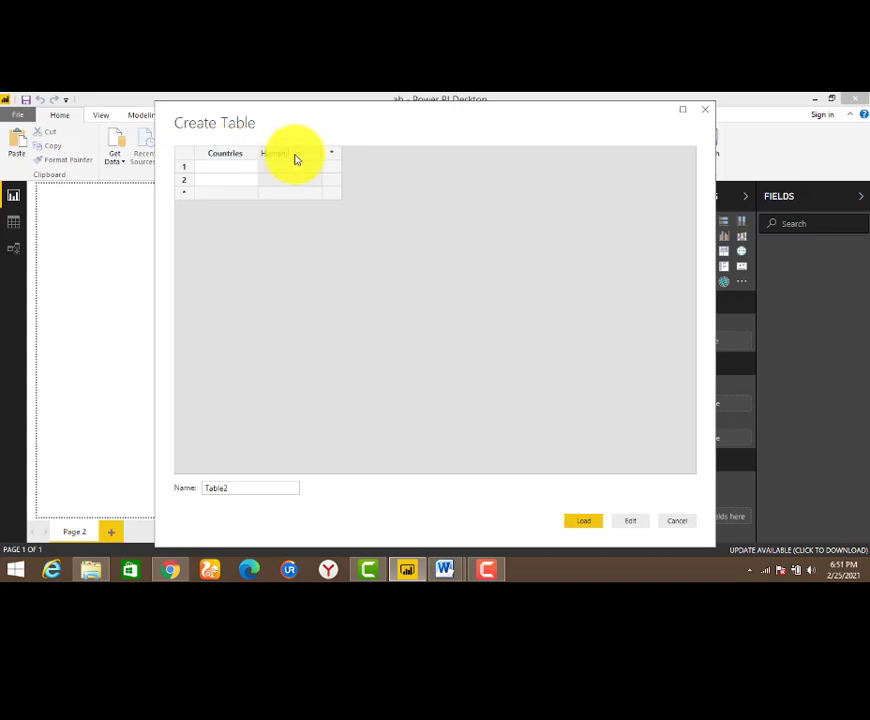
Fill the Countries column with Pakistan, India, Bangol and Nepal
click(224, 171)
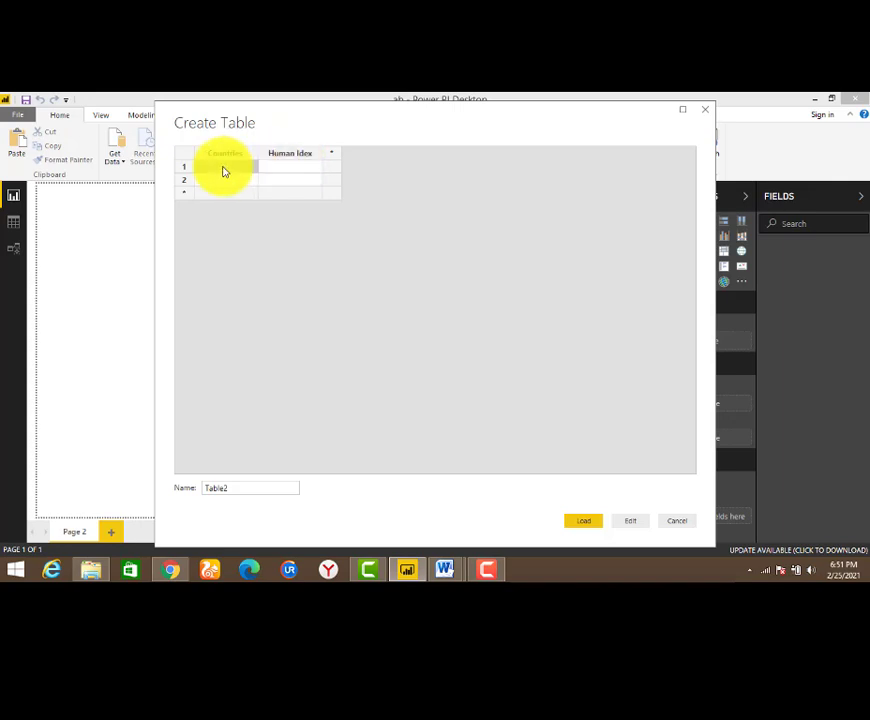
text(Pakistan)
click(217, 180)
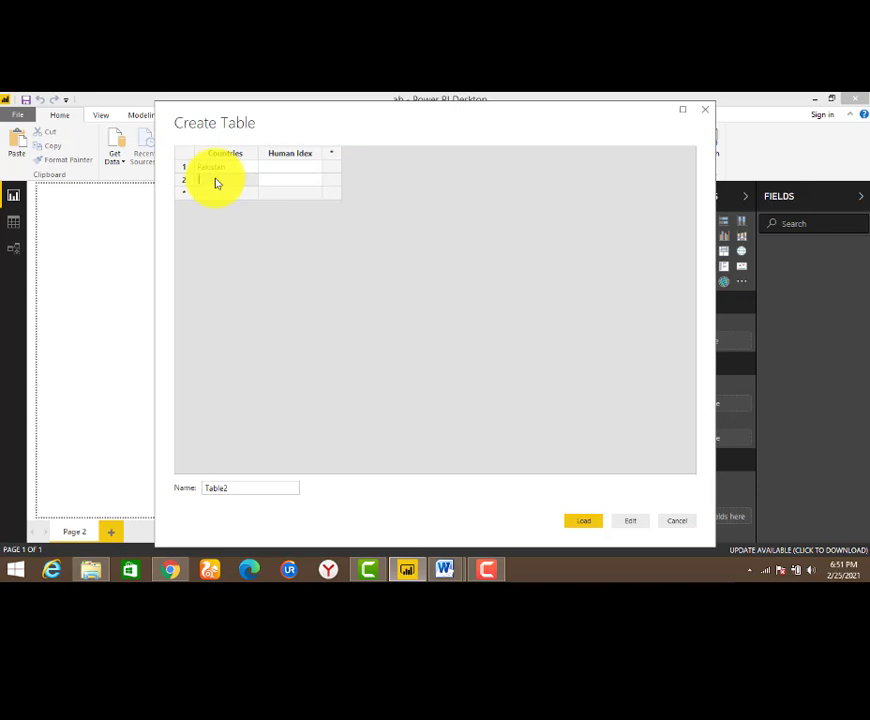
text(India)
click(212, 196)
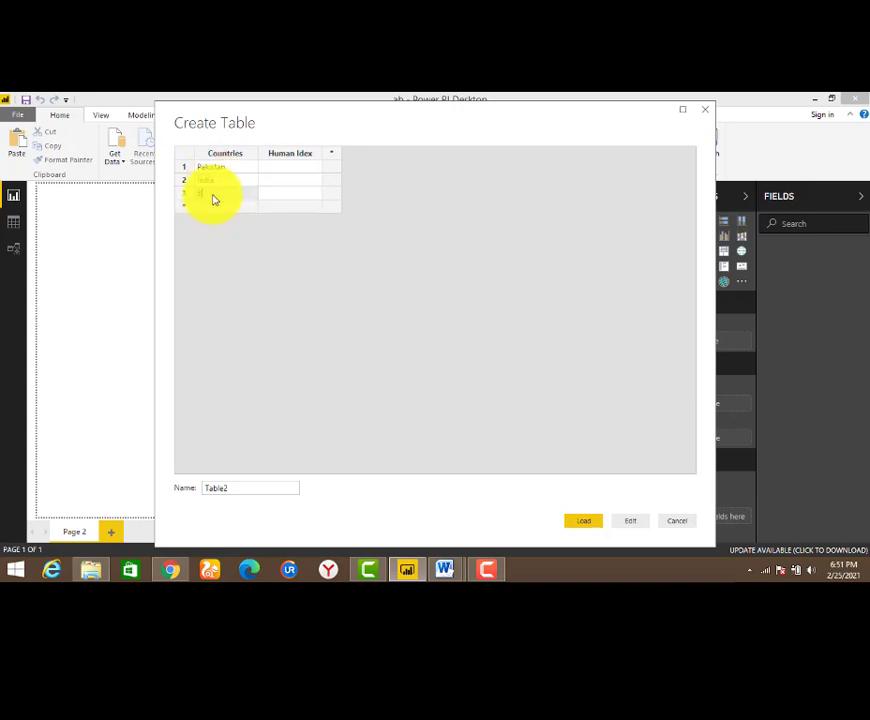
text(Sri)
text(gal)
click(209, 207)
text(Nepal)
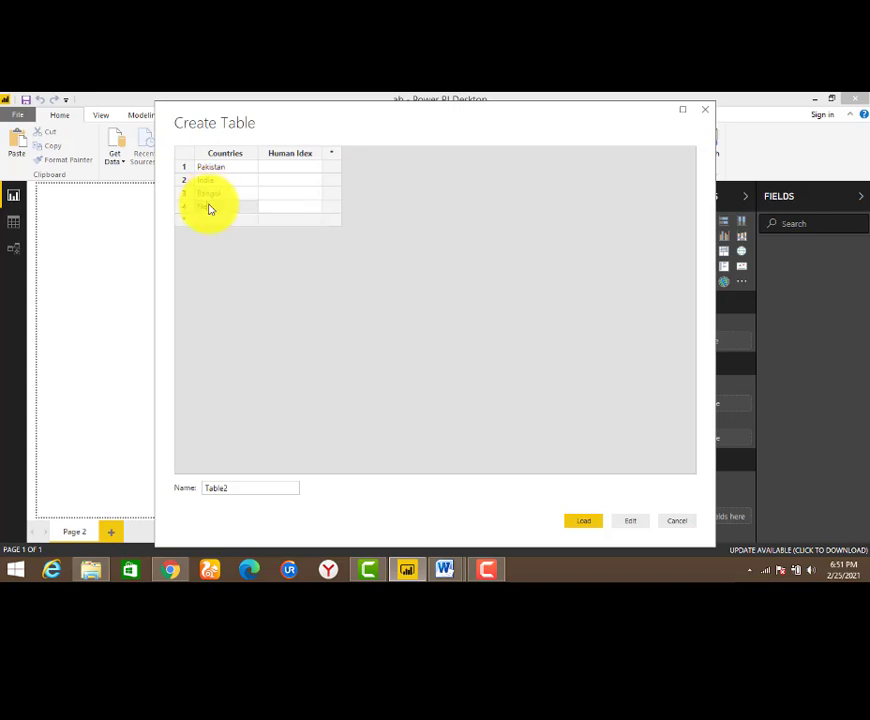
Enter the Human Idex values 60, 58, 70 and 45 for the four countries and load the table into the report
click(288, 172)
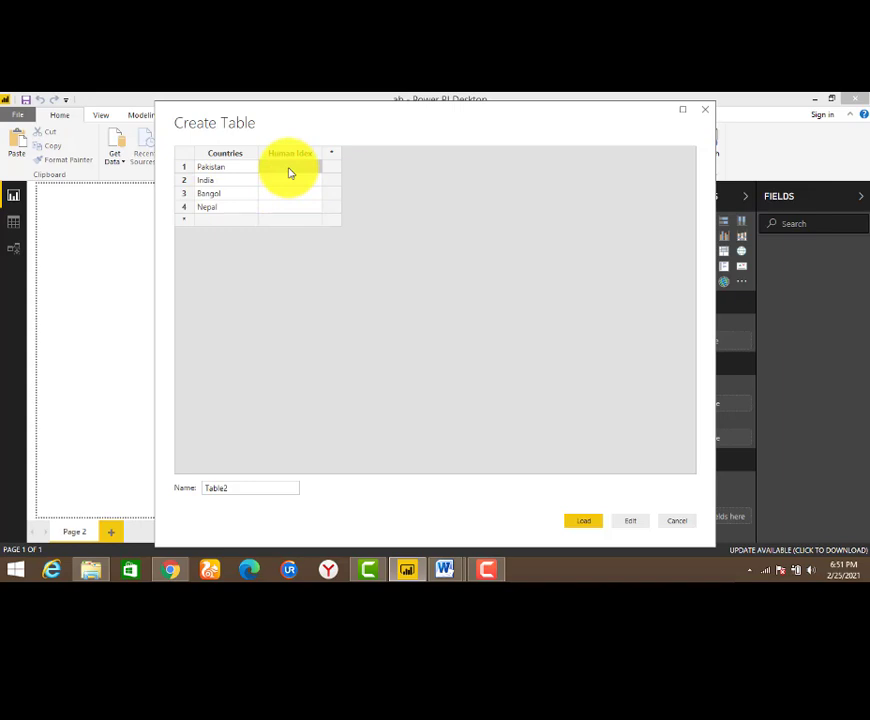
text(60)
click(274, 183)
text(50)
click(273, 194)
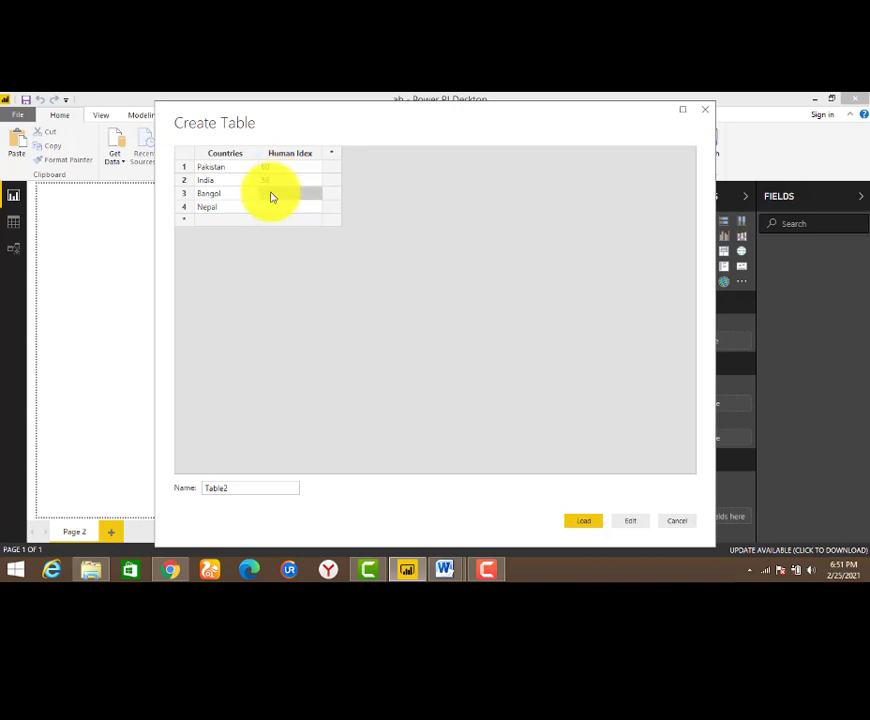
text(70)
click(269, 210)
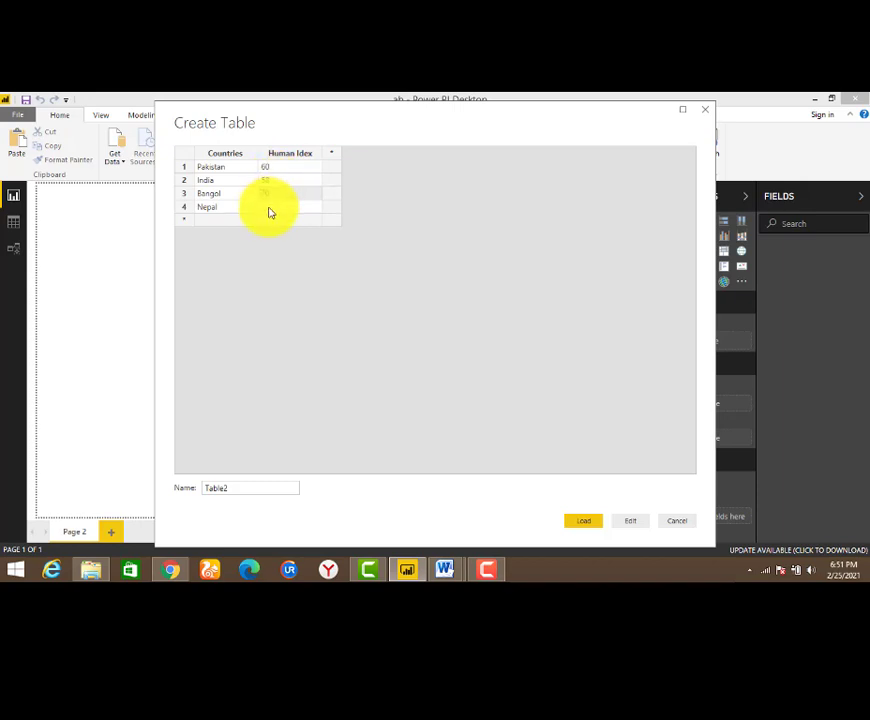
text(45)
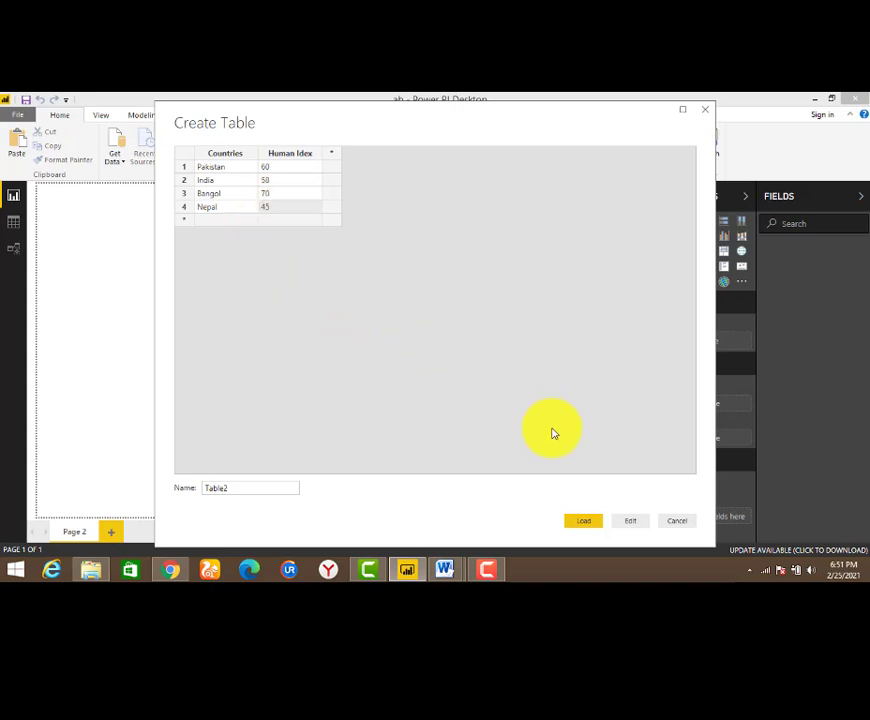
click(583, 522)
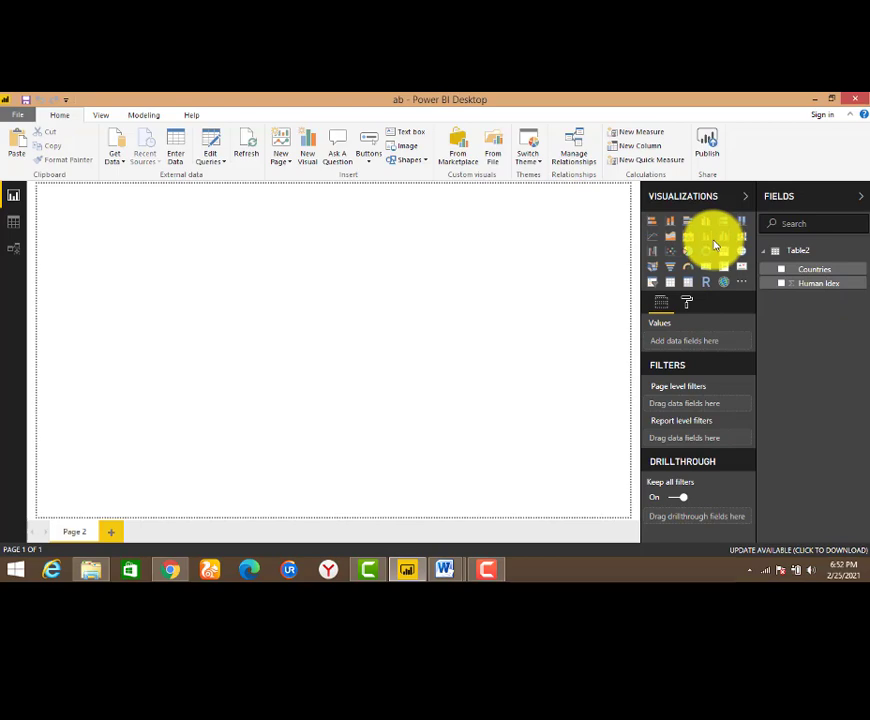
Add an enlarged funnel chart to the page, with Countries as the group and Human Idex as the values
click(670, 268)
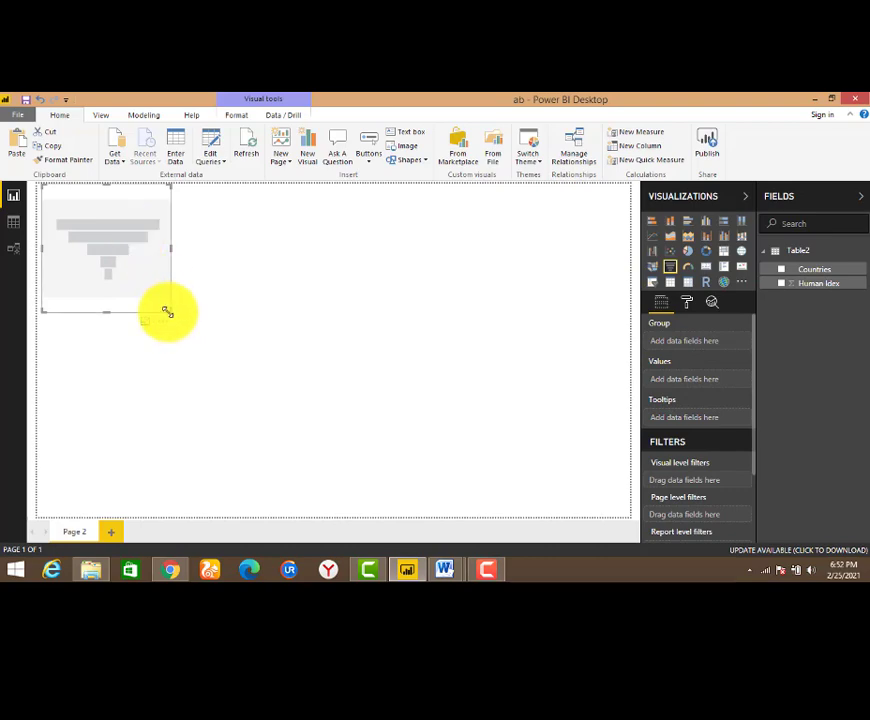
drag(167, 312, 433, 420)
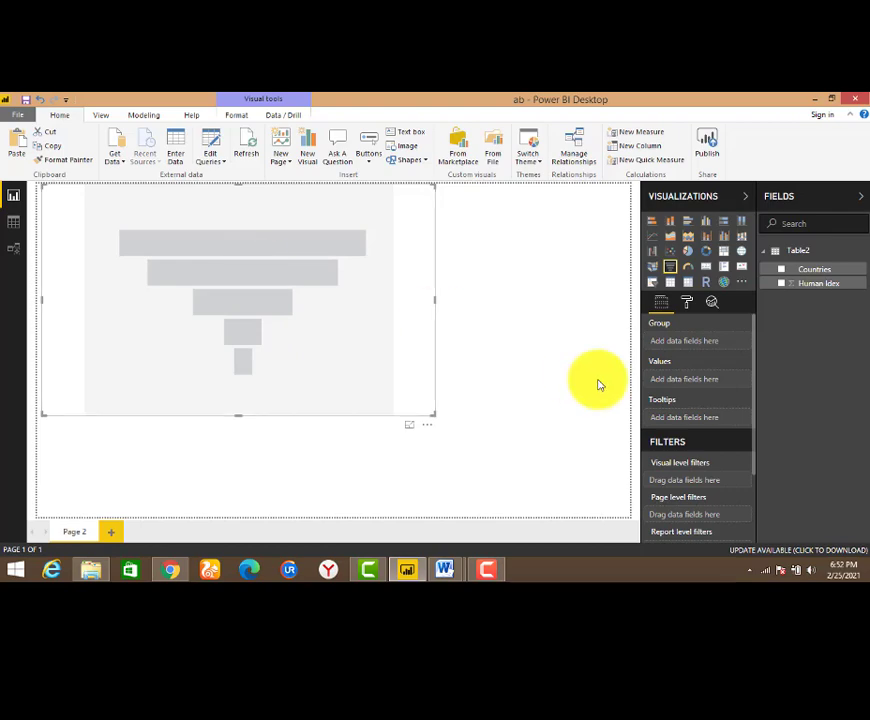
drag(750, 316, 684, 347)
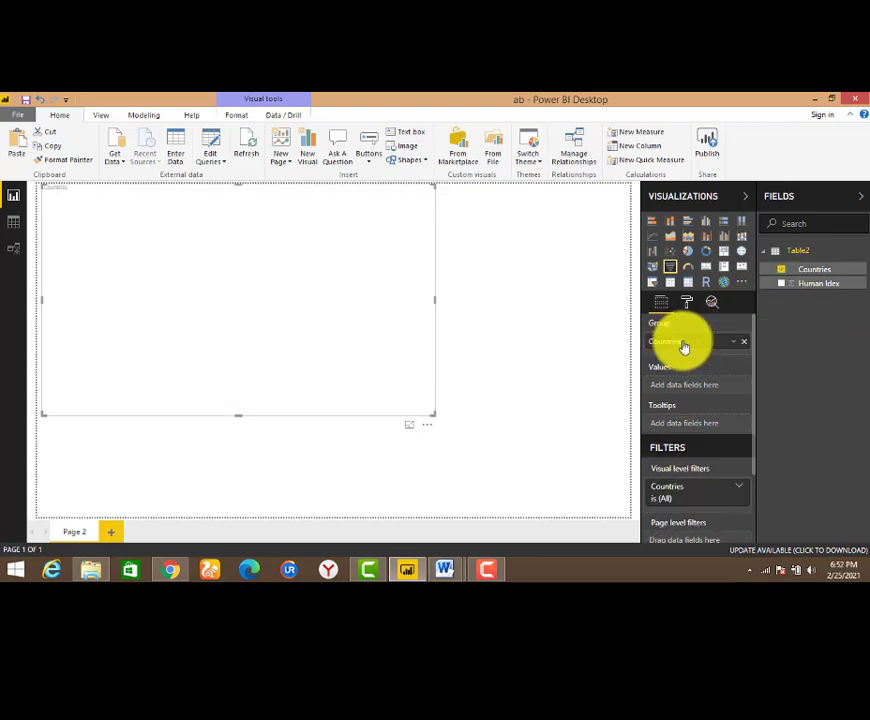
drag(822, 290, 699, 394)
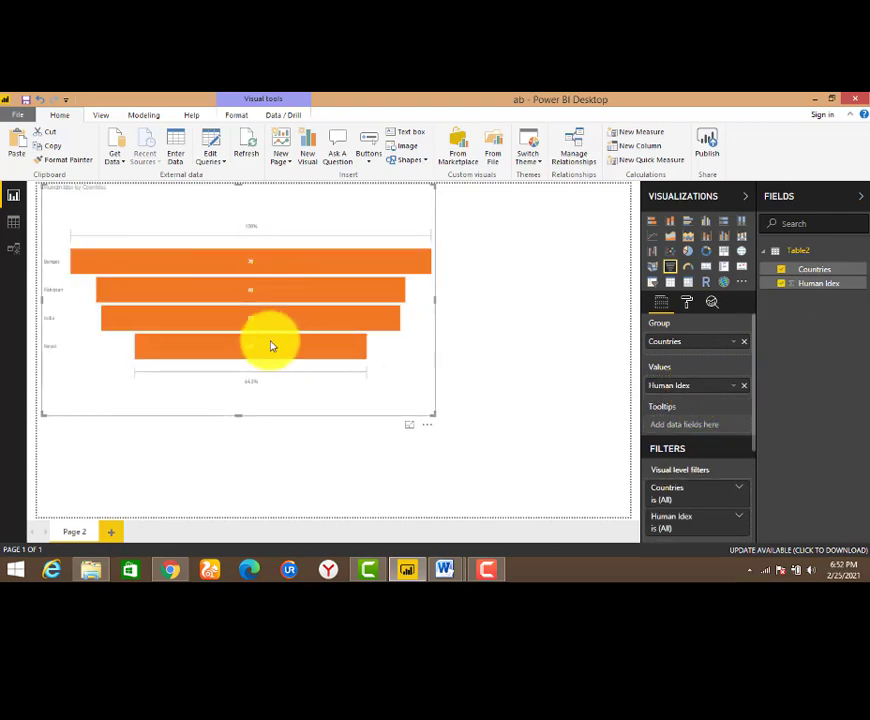
drag(239, 413, 239, 458)
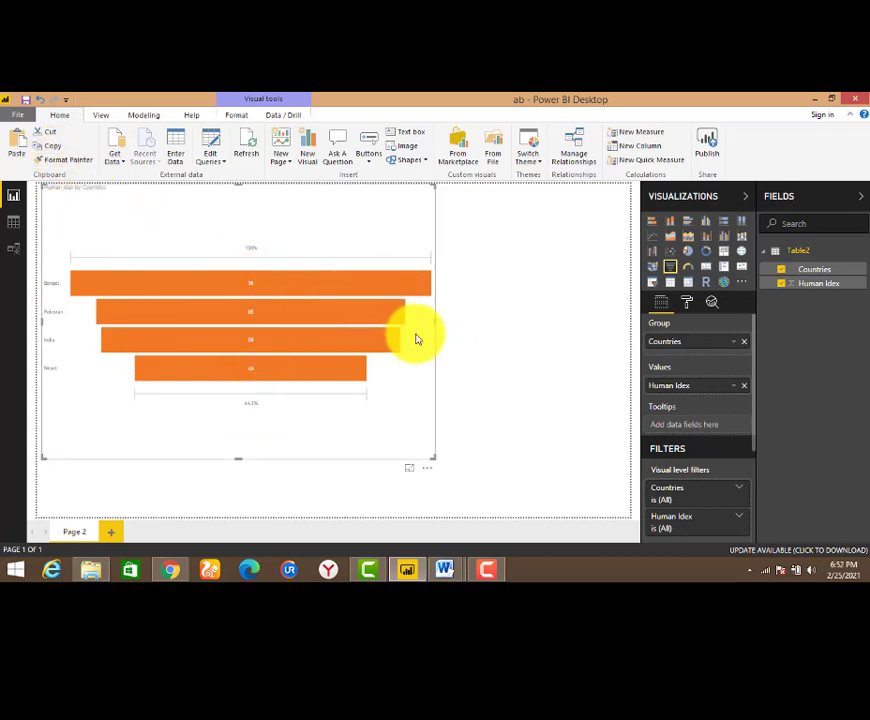
Try the Default and Classroom themes on the report, and apply the High contrast theme
mouse_move(215, 282)
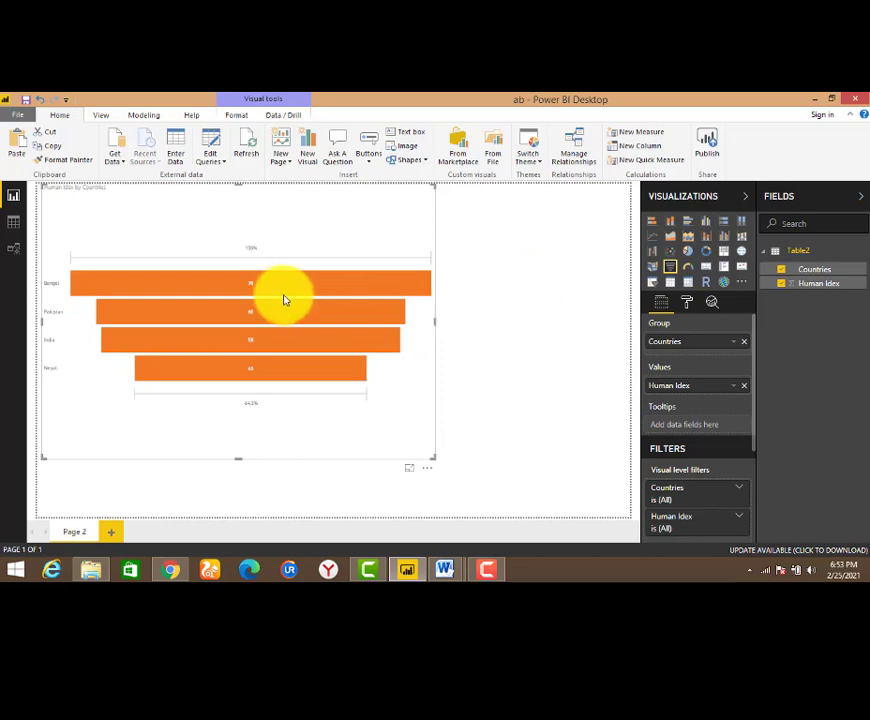
mouse_move(281, 291)
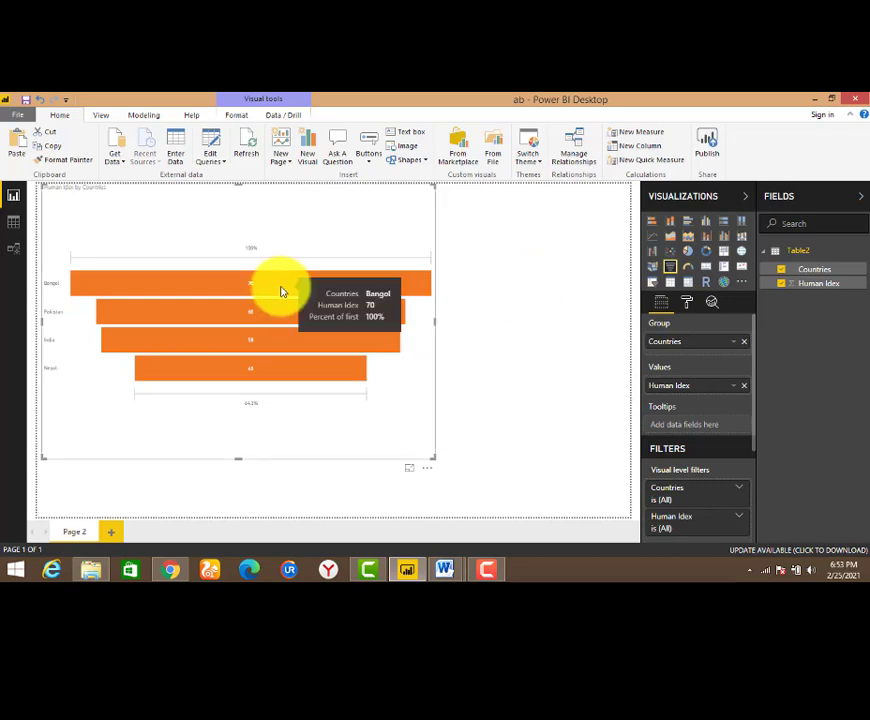
click(531, 160)
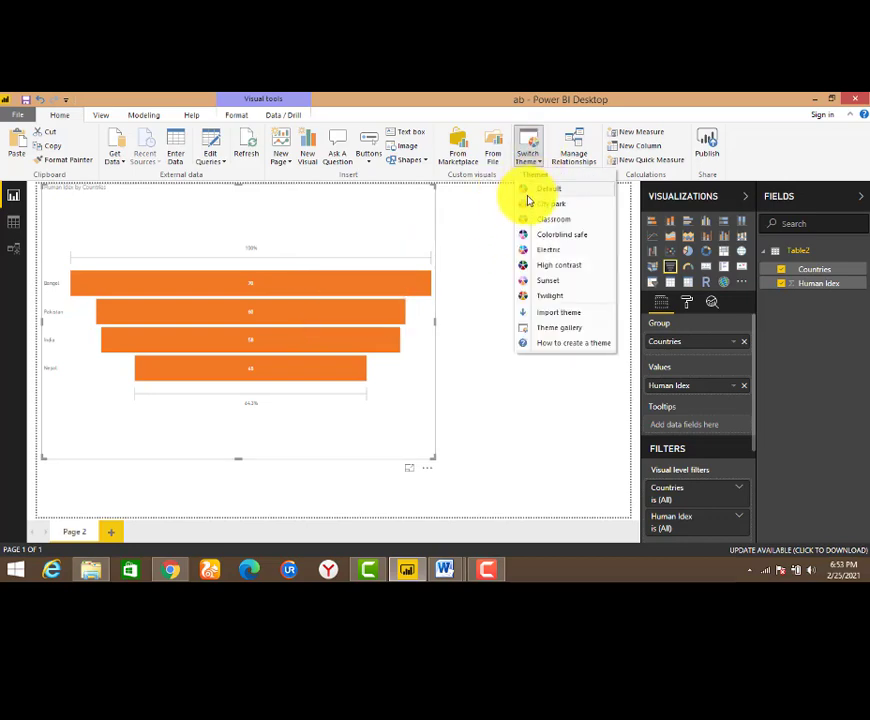
click(524, 191)
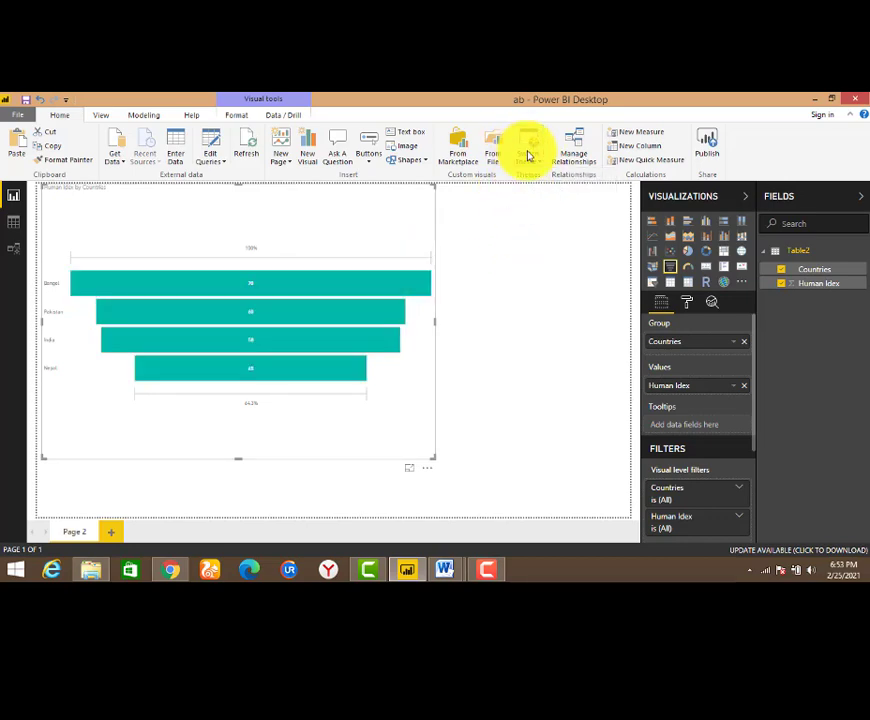
click(524, 155)
click(524, 219)
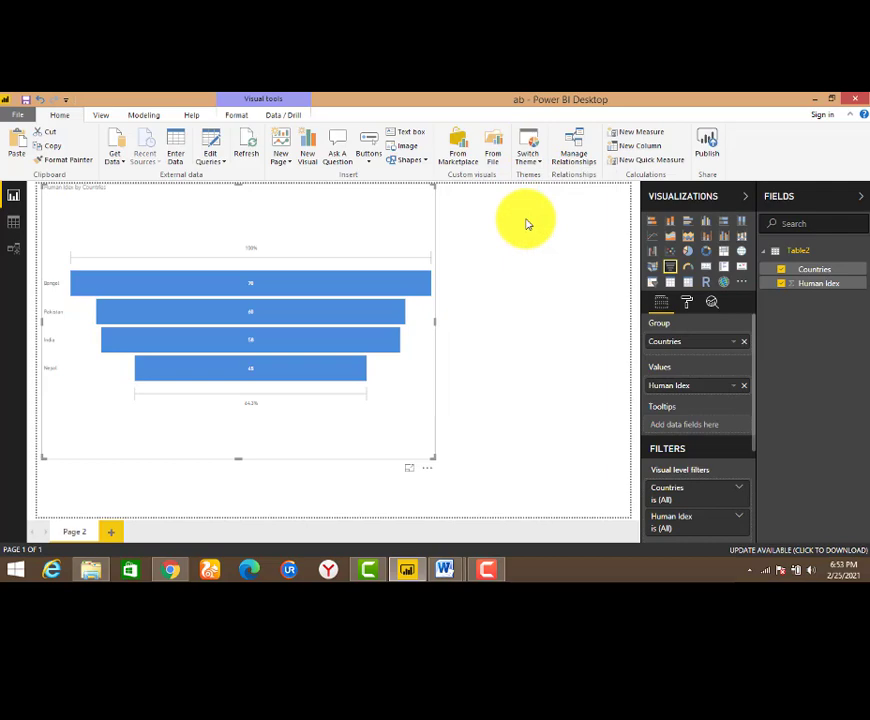
click(524, 152)
click(521, 266)
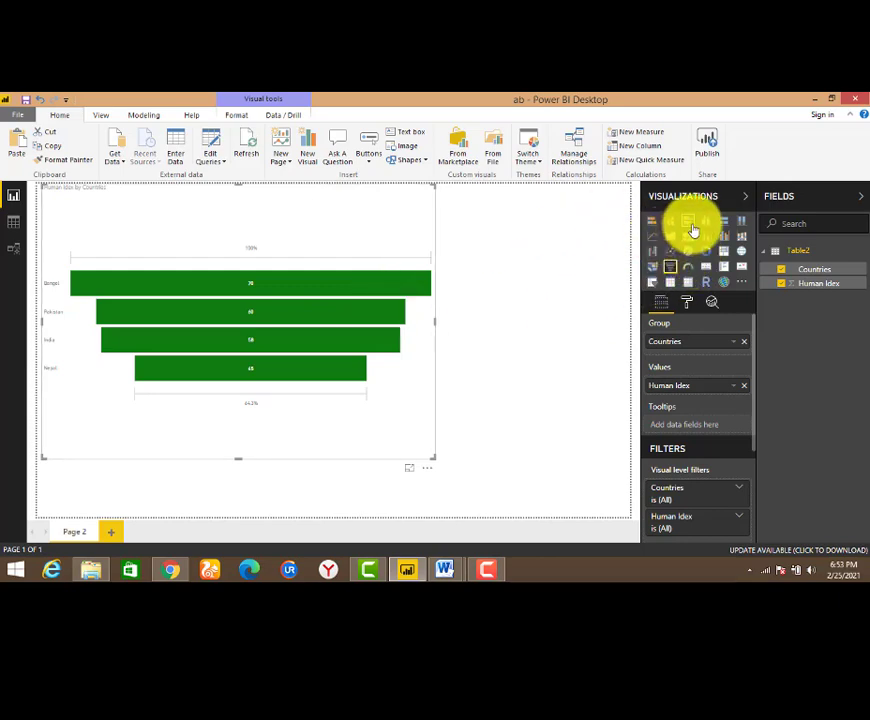
Change the funnel chart to a stacked bar chart and shrink it to the upper-left part of the page
click(652, 228)
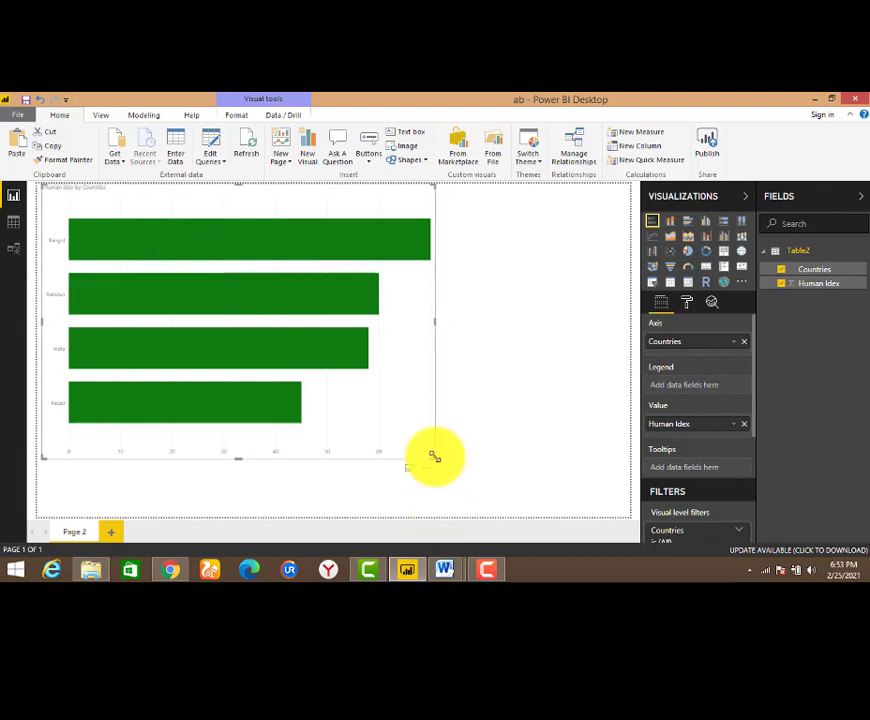
drag(432, 459, 315, 369)
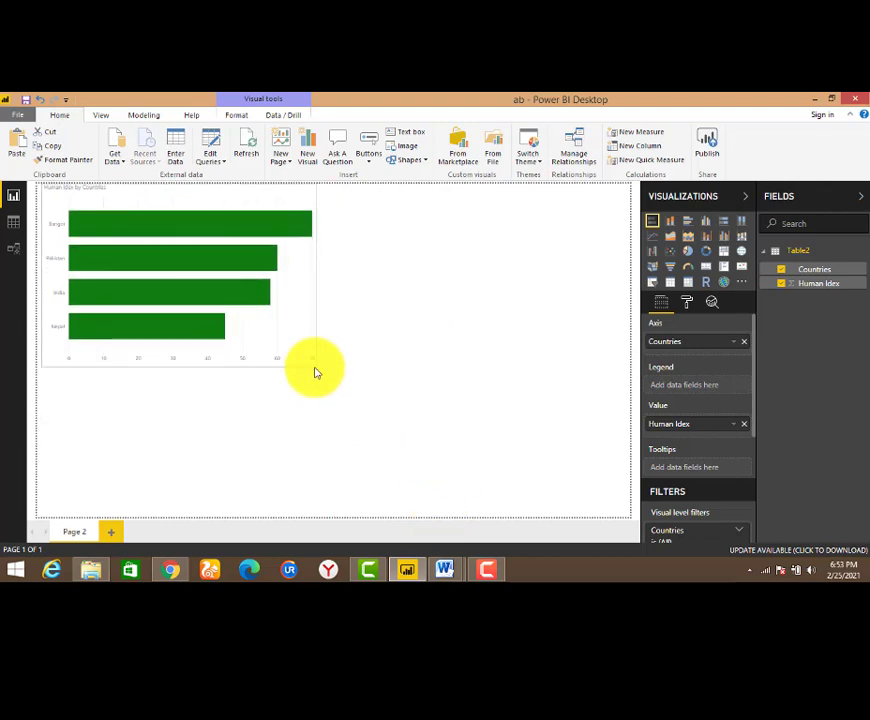
click(395, 343)
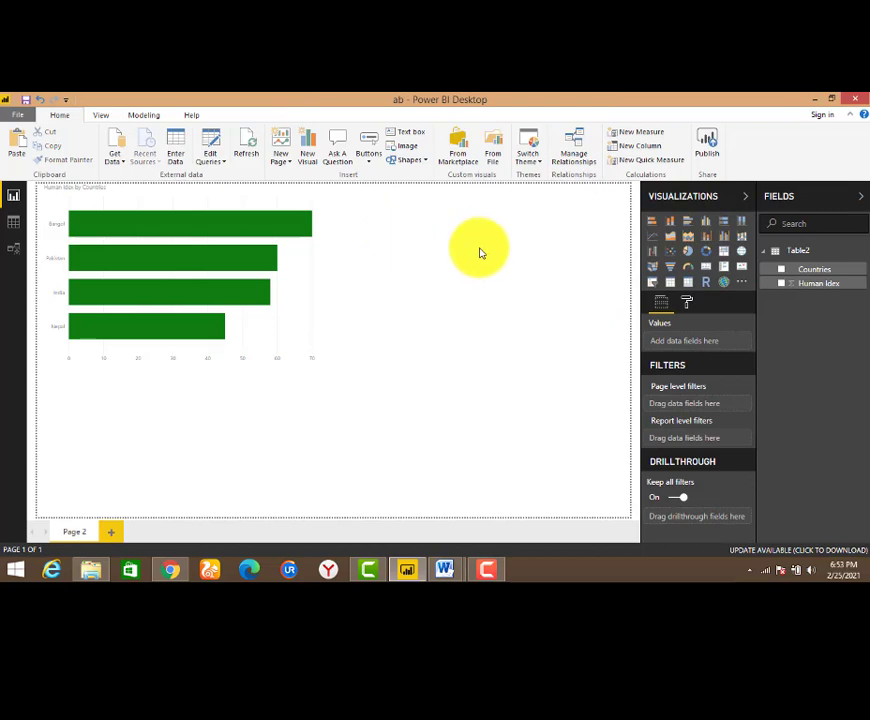
Add an empty clustered bar chart below the existing chart, and change the existing bar chart to a stacked column chart
click(680, 234)
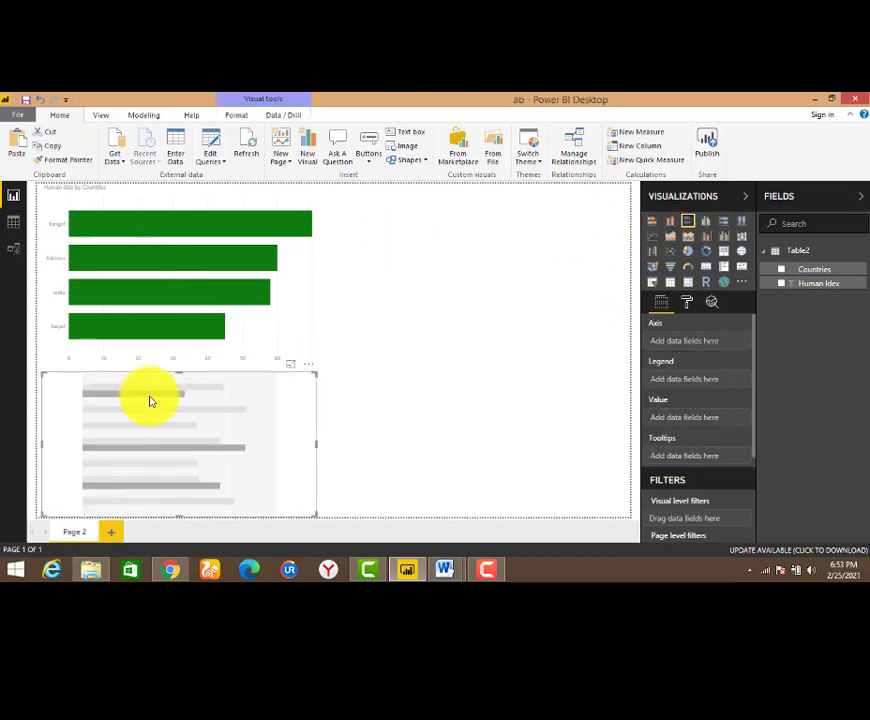
click(136, 257)
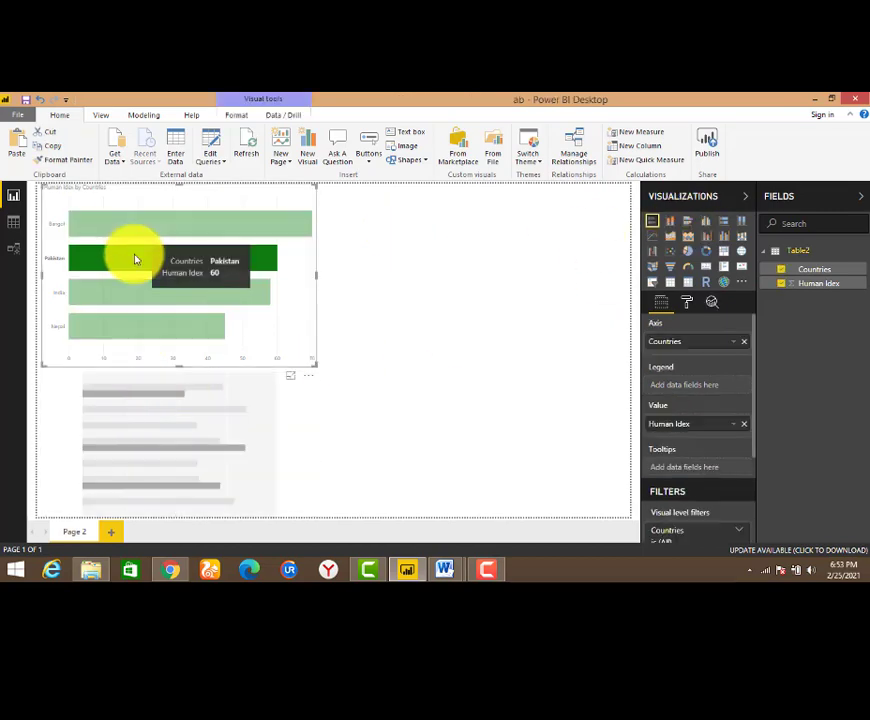
click(671, 223)
Change the empty clustered bar chart to a funnel chart, and place it enlarged beside the column chart
click(140, 433)
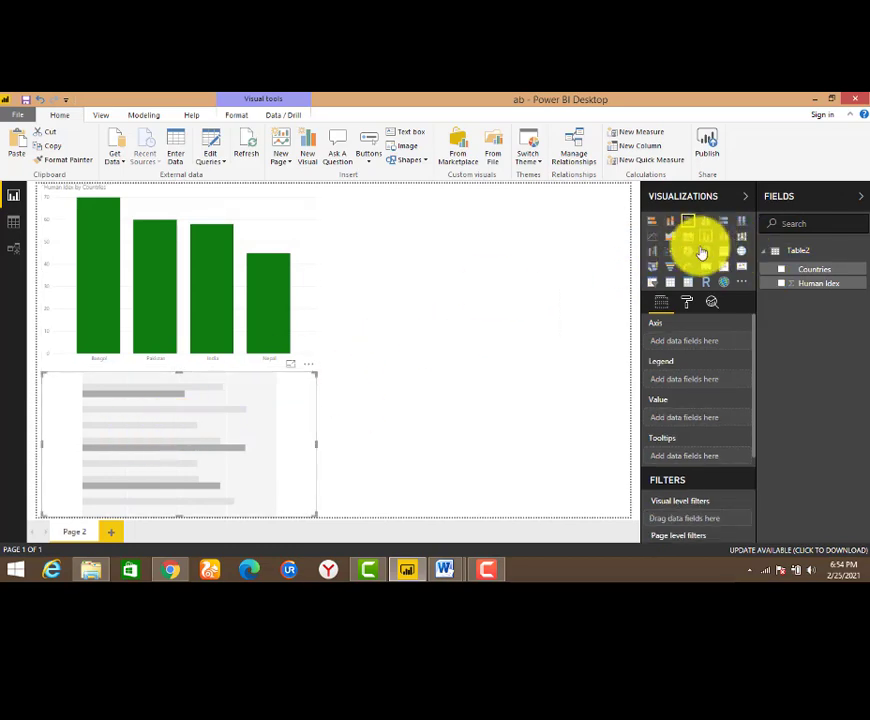
click(670, 266)
drag(179, 440, 473, 249)
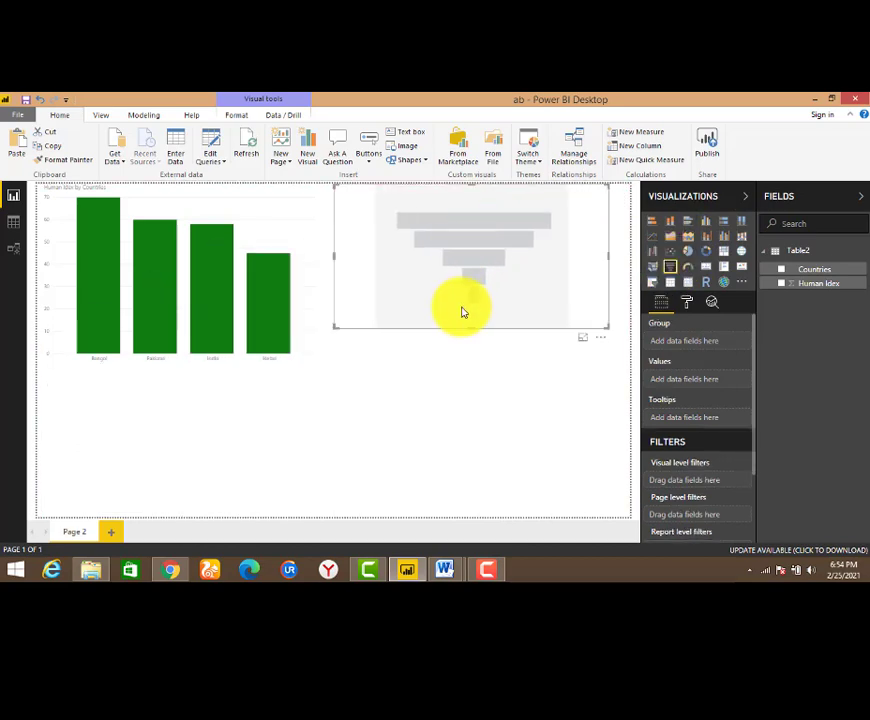
drag(471, 328, 483, 431)
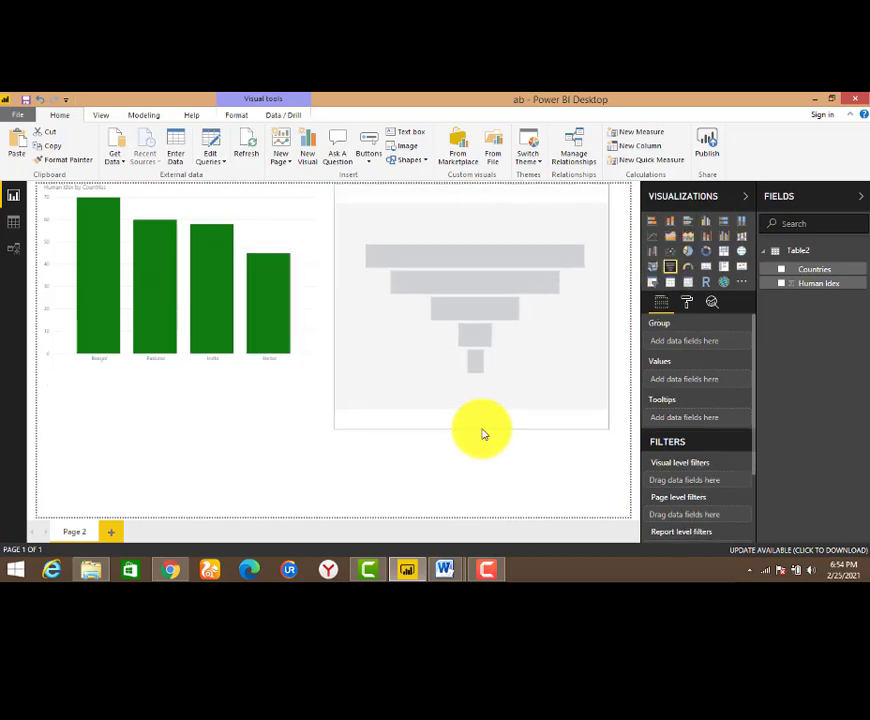
Set Countries as the new funnel chart's group and Human Idex as its values, and position it in the page's upper-right corner
drag(829, 278, 652, 338)
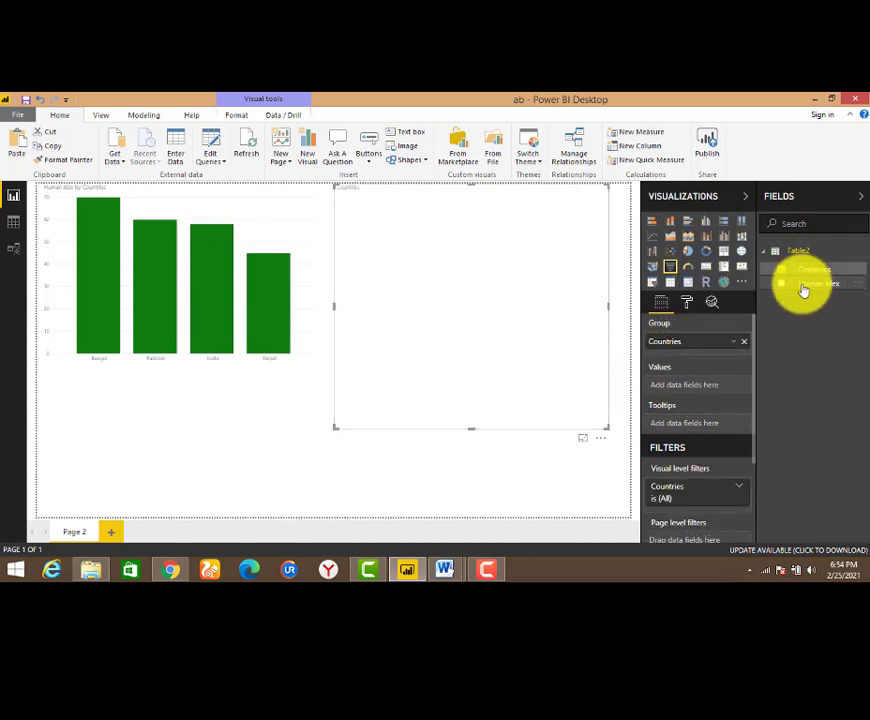
drag(802, 287, 686, 386)
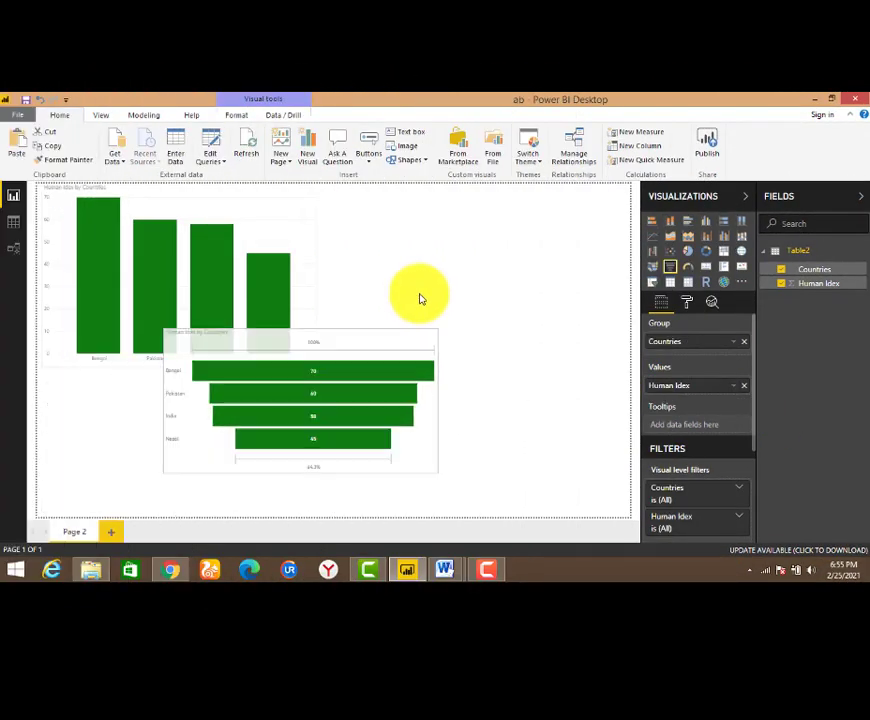
drag(420, 298, 447, 199)
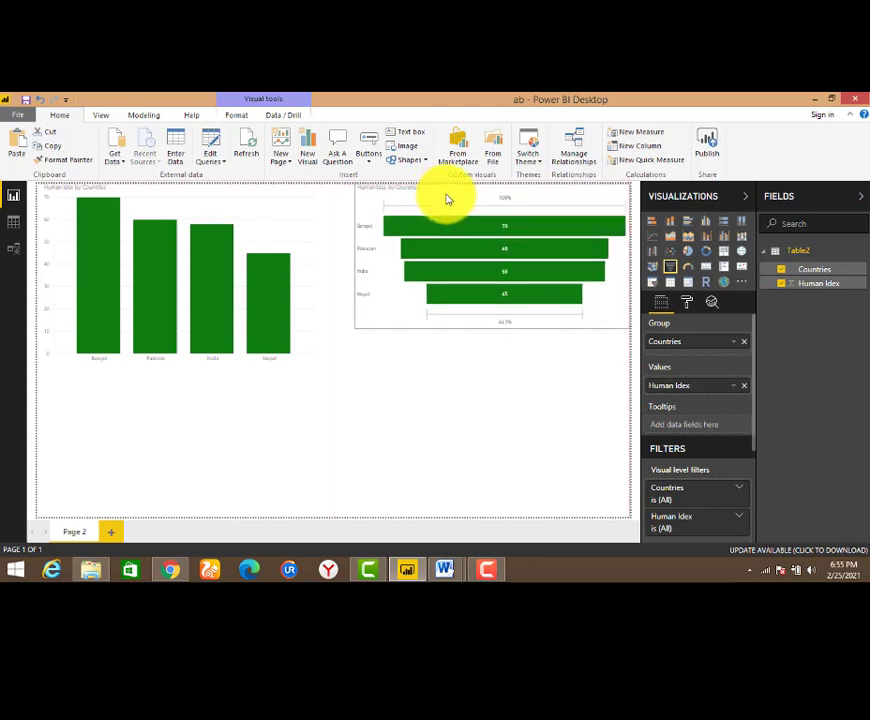
Test cross-highlighting with the funnel's Pakistan and Bangol bars, and stretch the funnel chart to the column chart's height
click(446, 250)
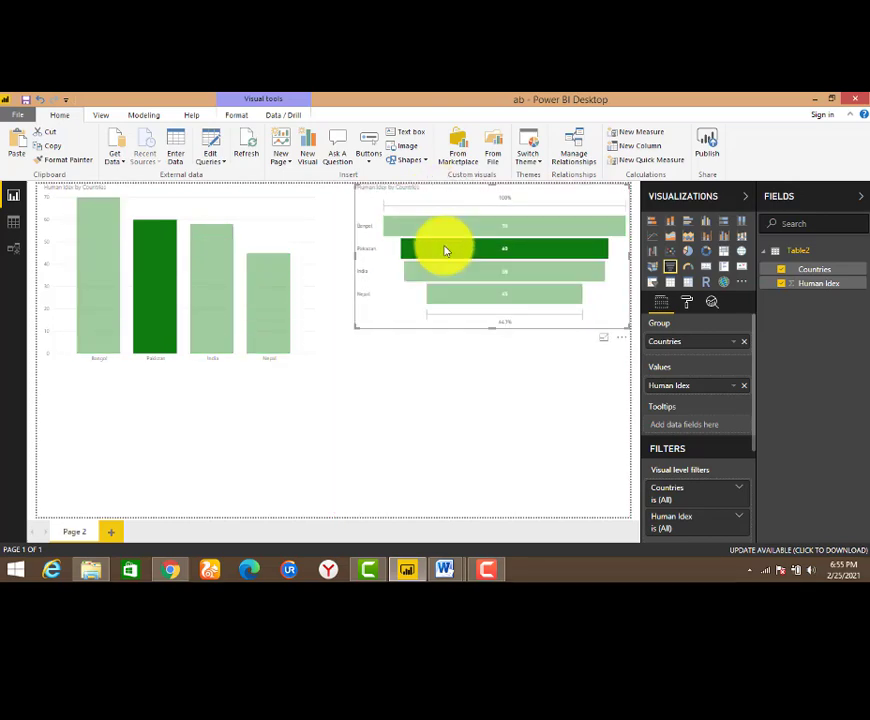
click(469, 235)
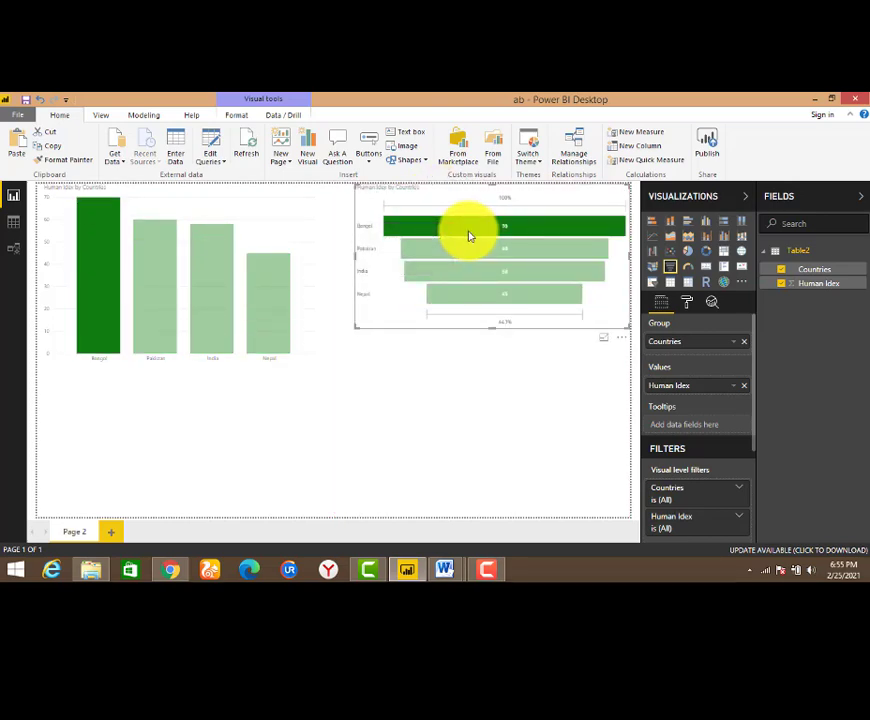
click(416, 204)
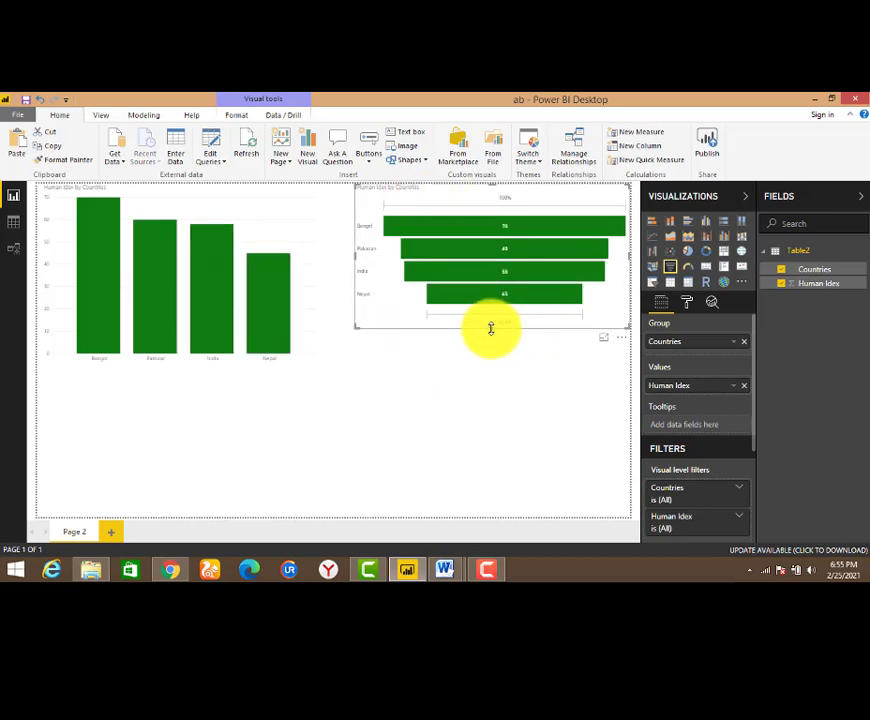
drag(491, 327, 495, 369)
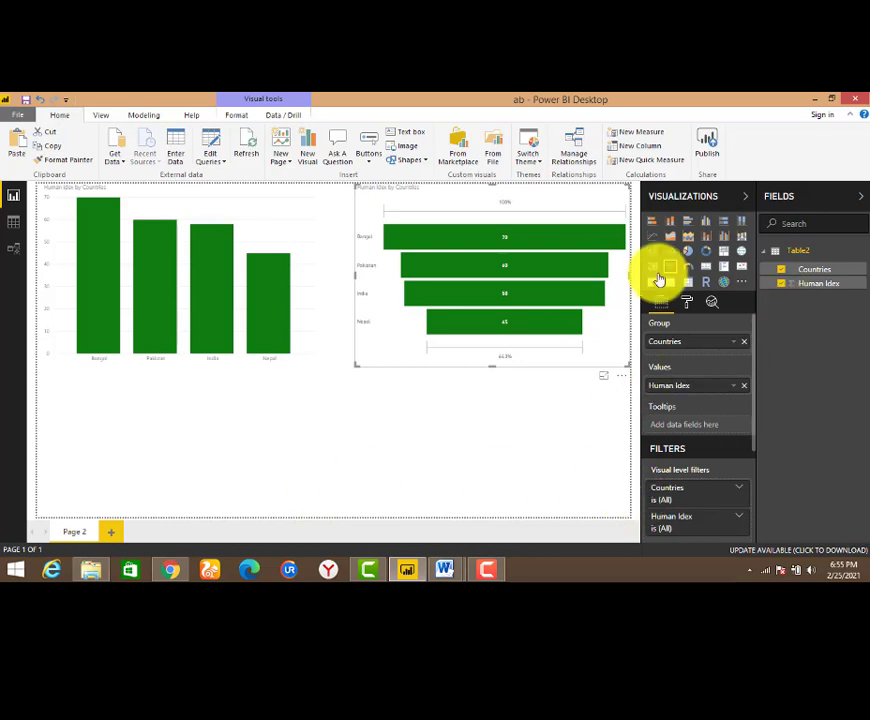
Highlight Bangol, Pakistan, India and Nepal in turn on the funnel chart to compare them with the column chart
click(477, 236)
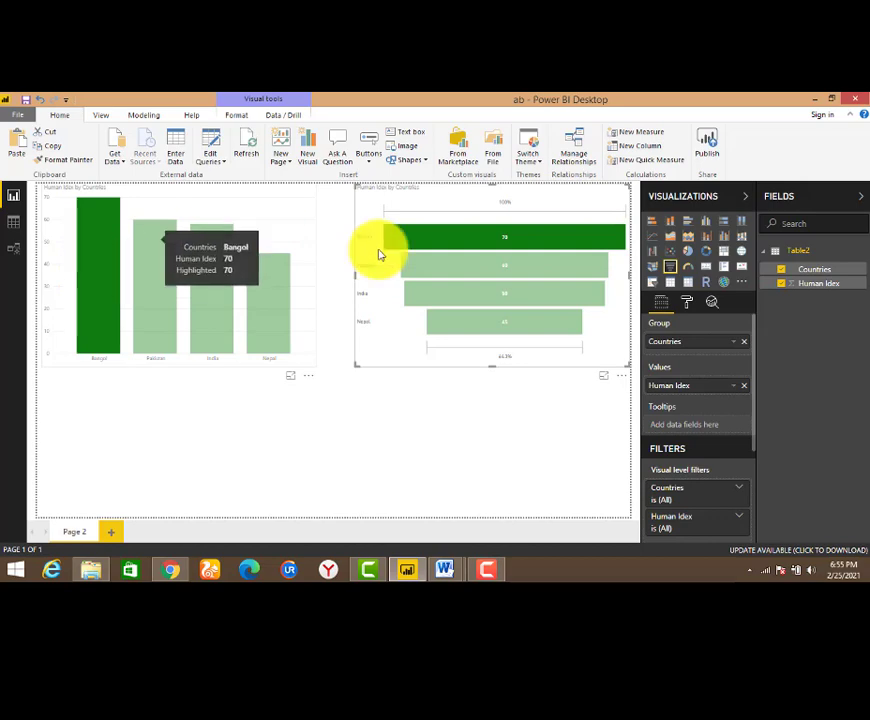
click(449, 275)
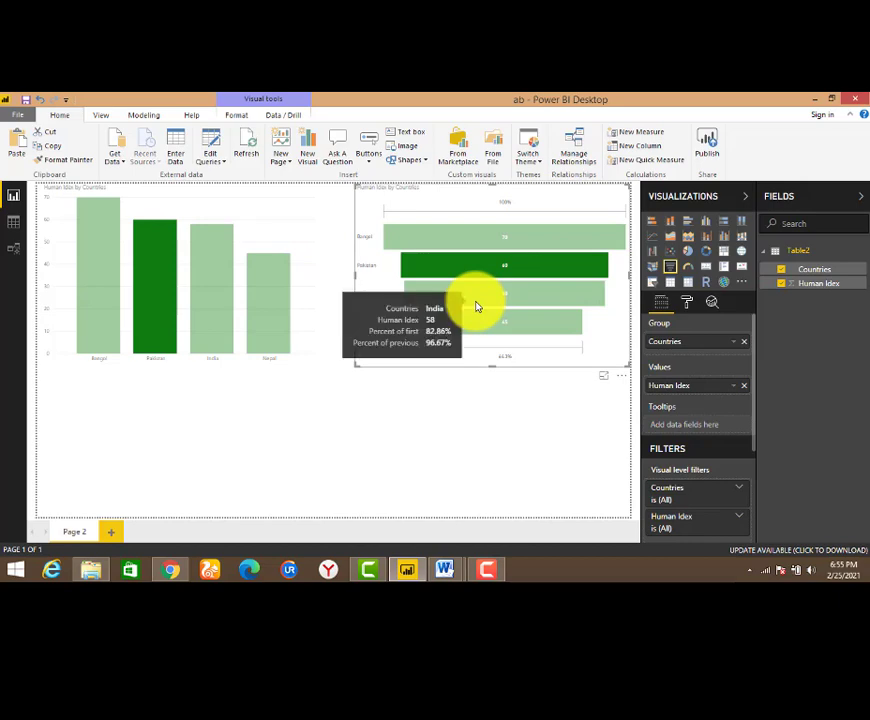
click(476, 305)
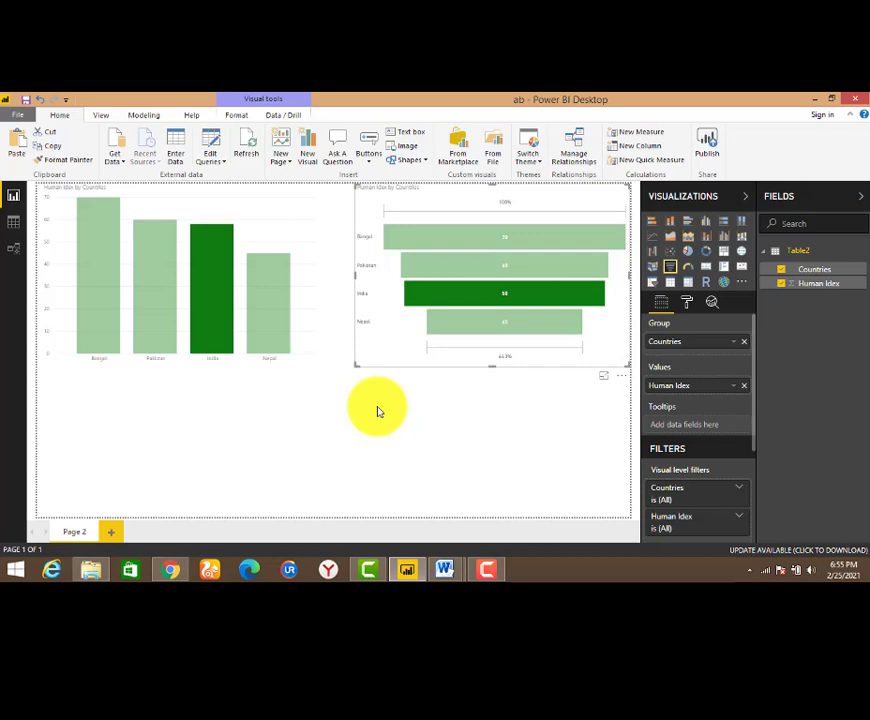
click(507, 328)
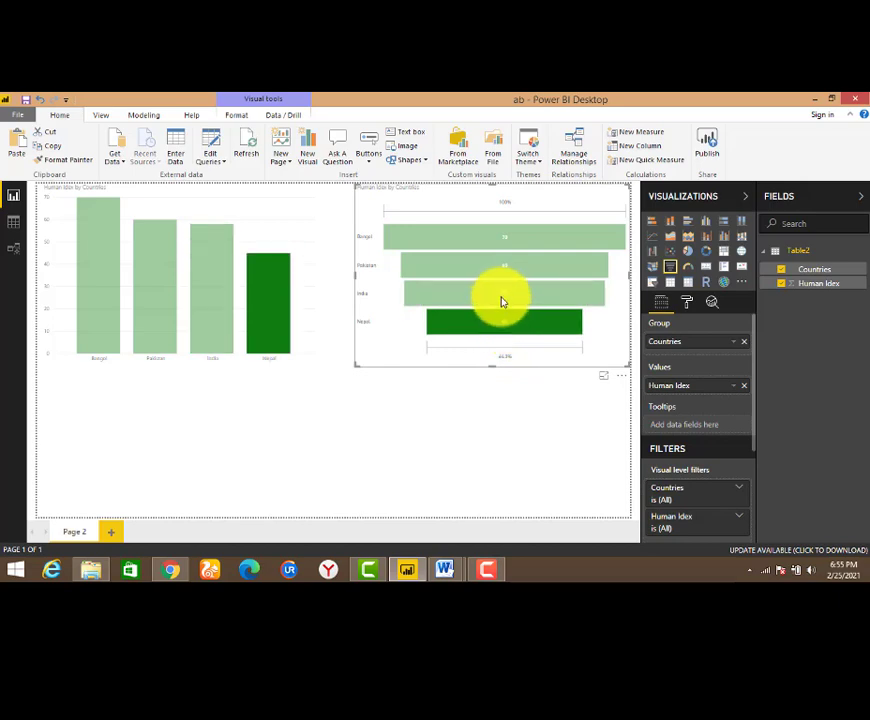
click(502, 302)
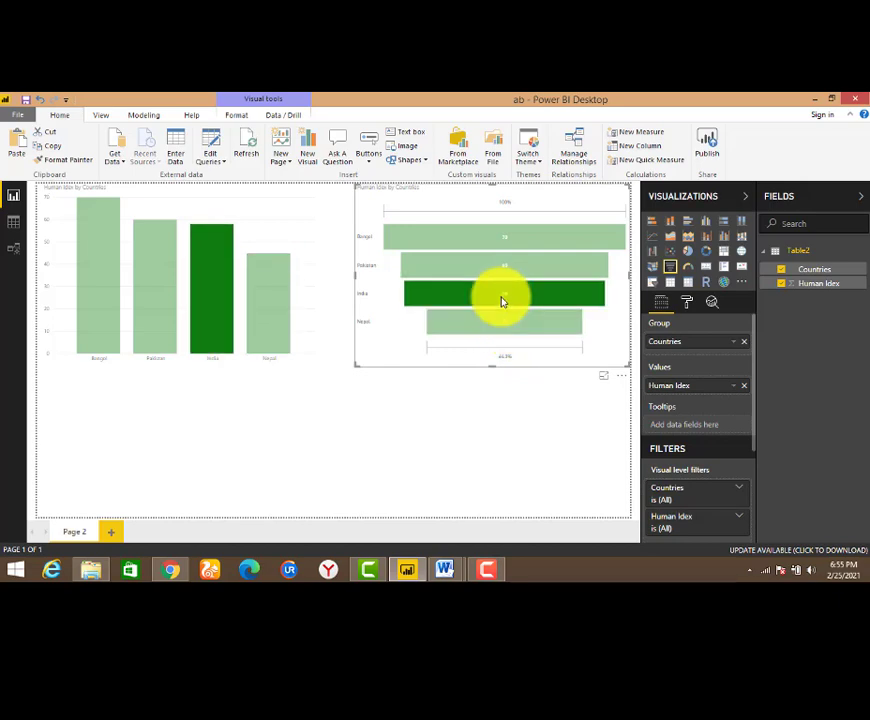
click(499, 270)
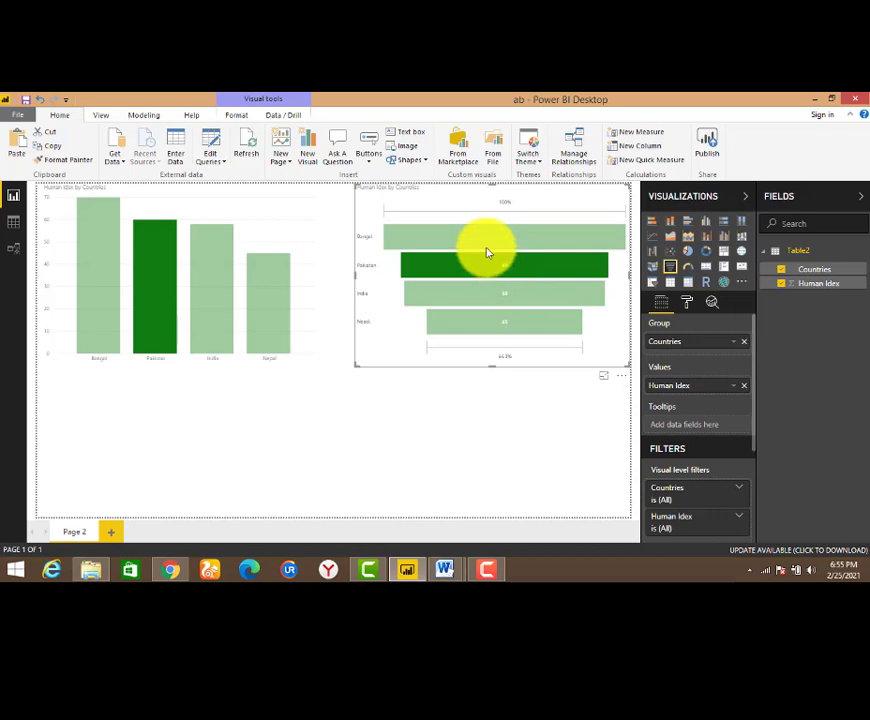
click(489, 249)
click(491, 249)
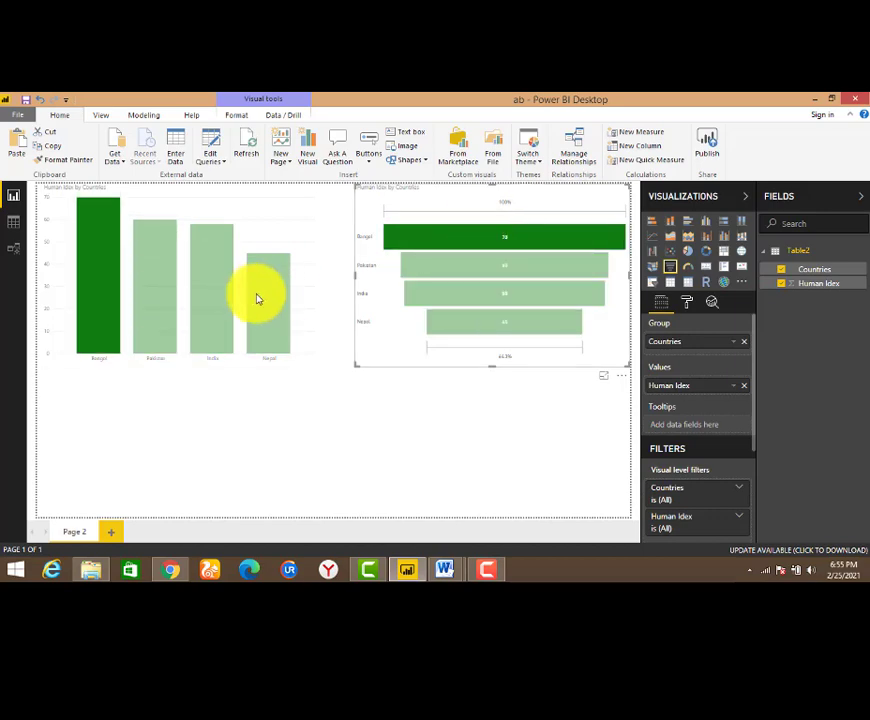
Highlight Nepal from the column chart to check its effect on the funnel, and clear the highlight and chart selection
click(254, 293)
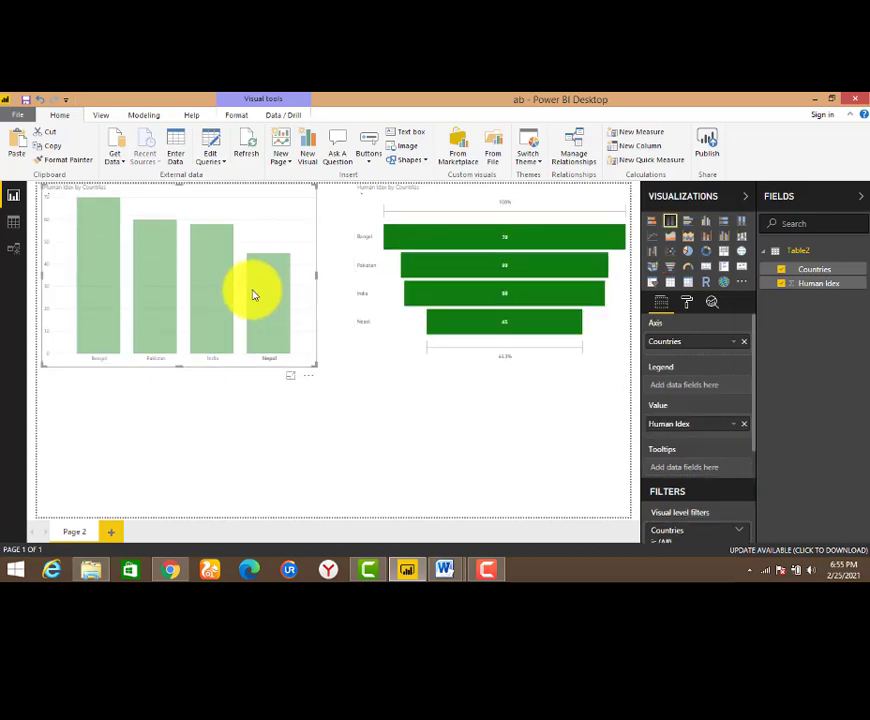
click(255, 207)
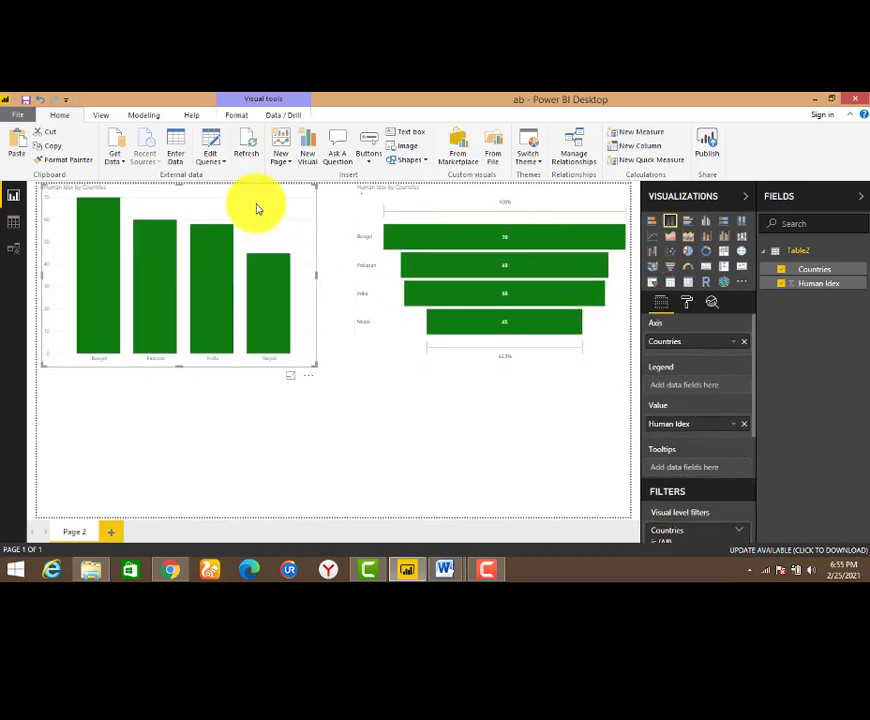
click(468, 364)
click(313, 362)
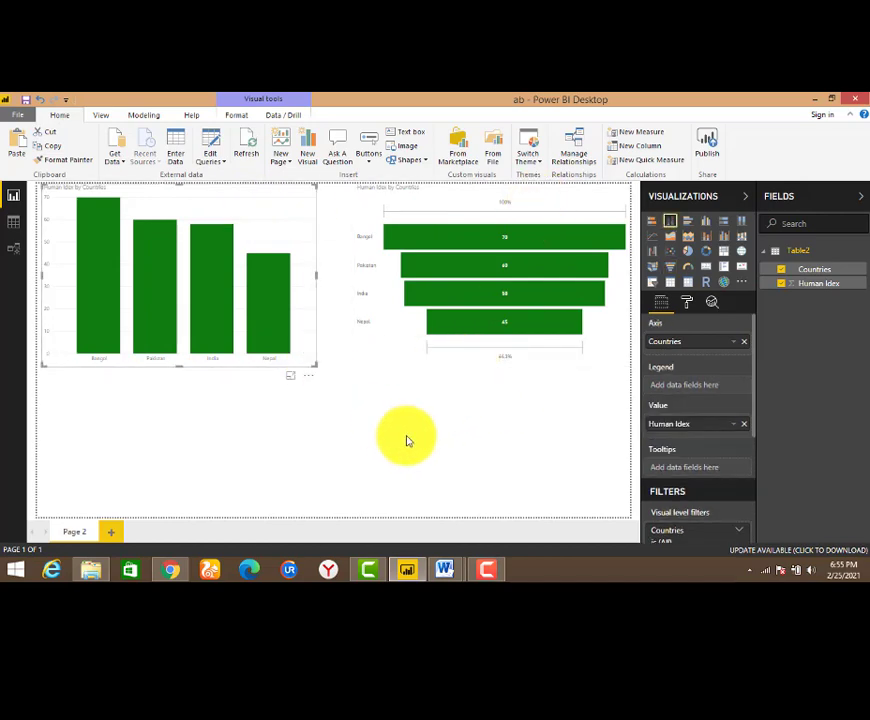
click(414, 440)
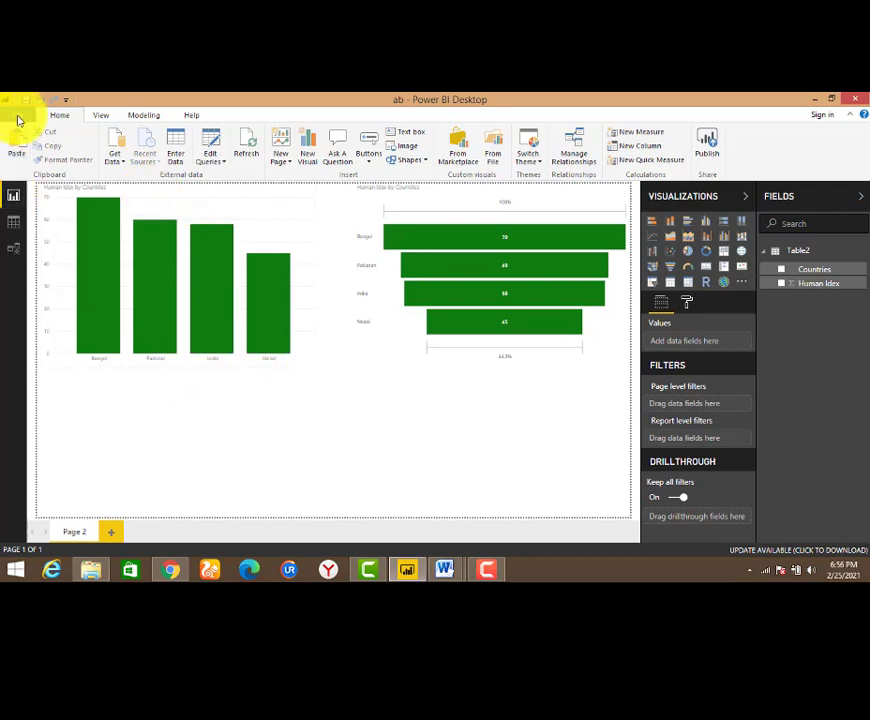
Export the report to PDF, view it in Adobe Reader, and return to Power BI Desktop
click(18, 118)
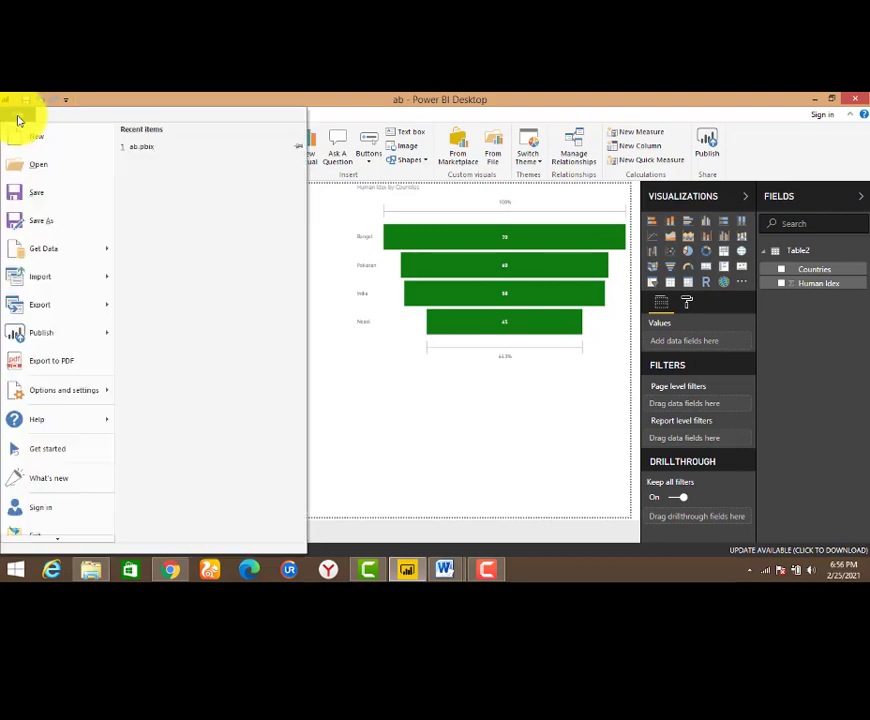
click(55, 368)
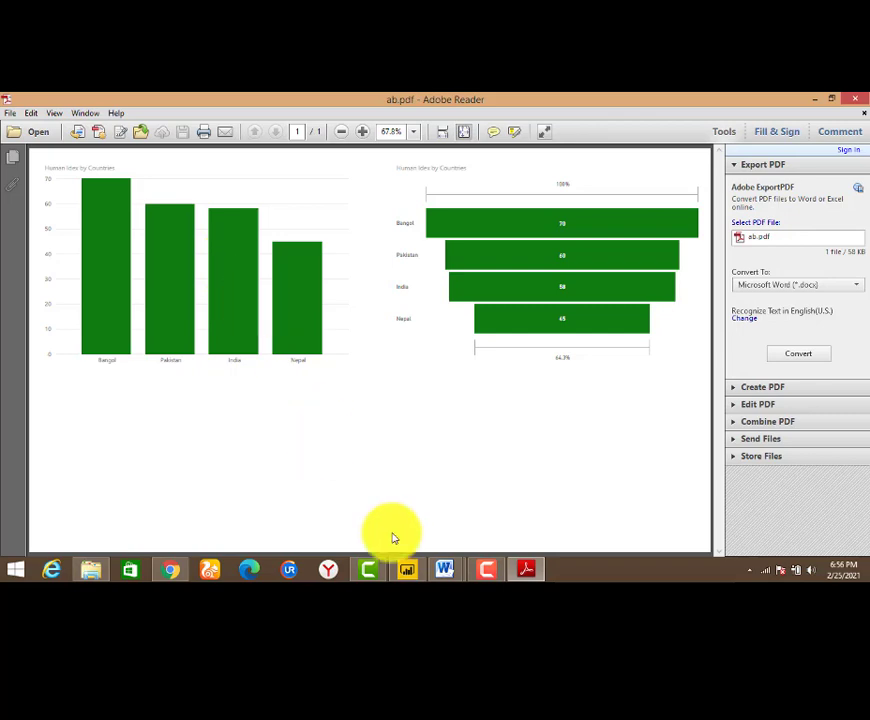
click(405, 570)
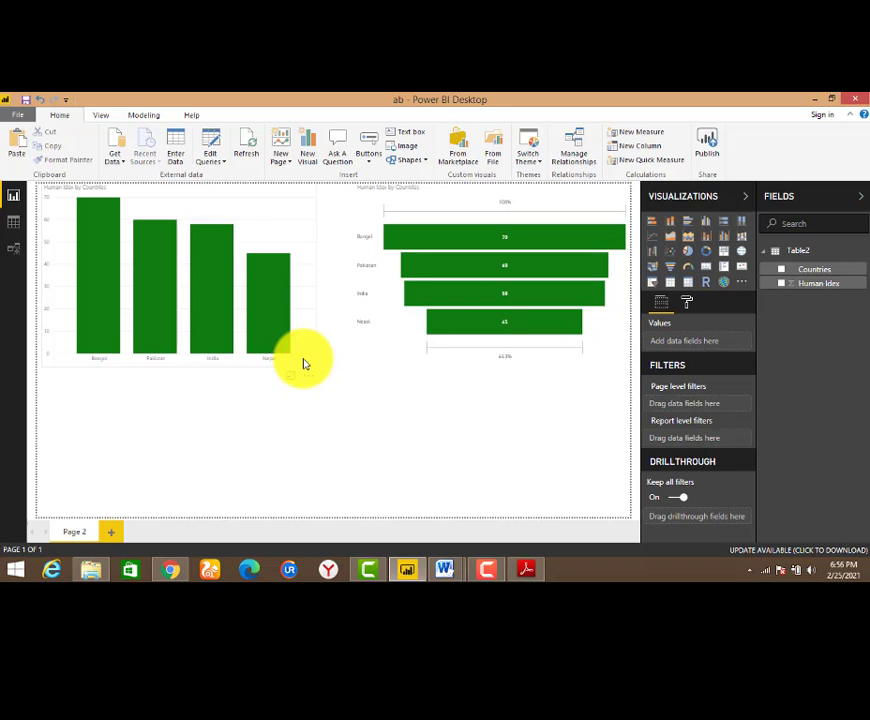